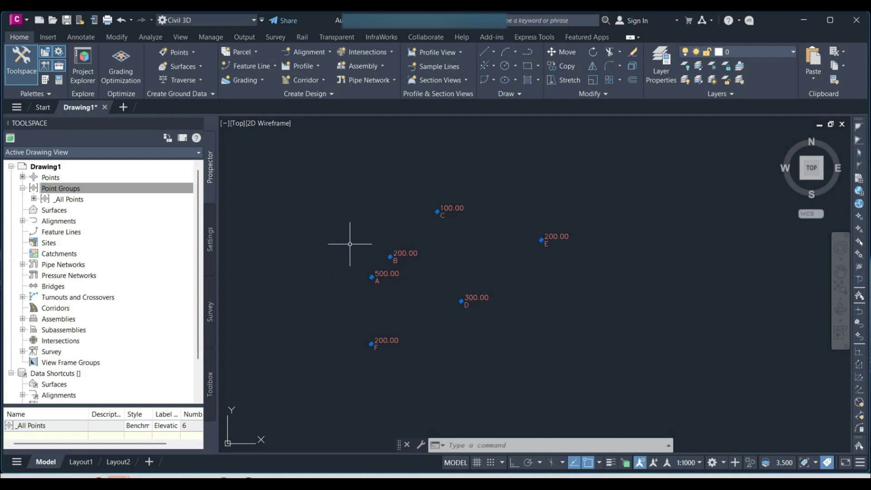
middle_click_drag(428, 260, 379, 281)
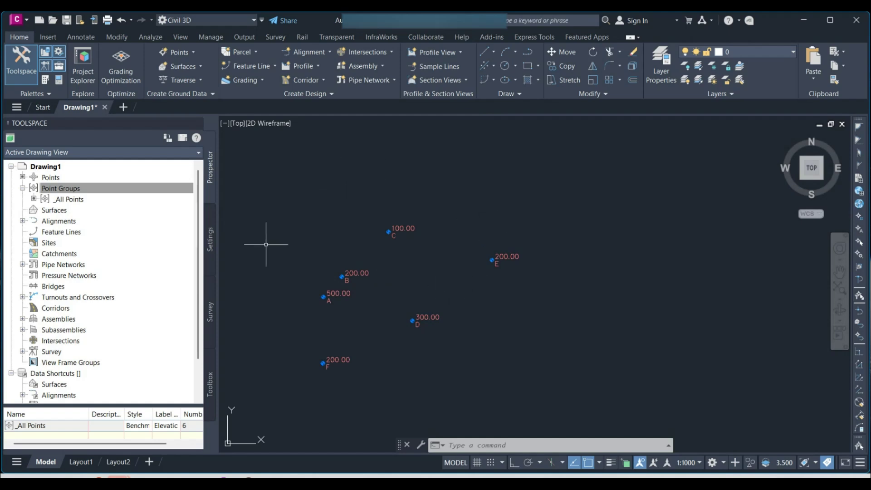
middle_click_drag(402, 283, 428, 257)
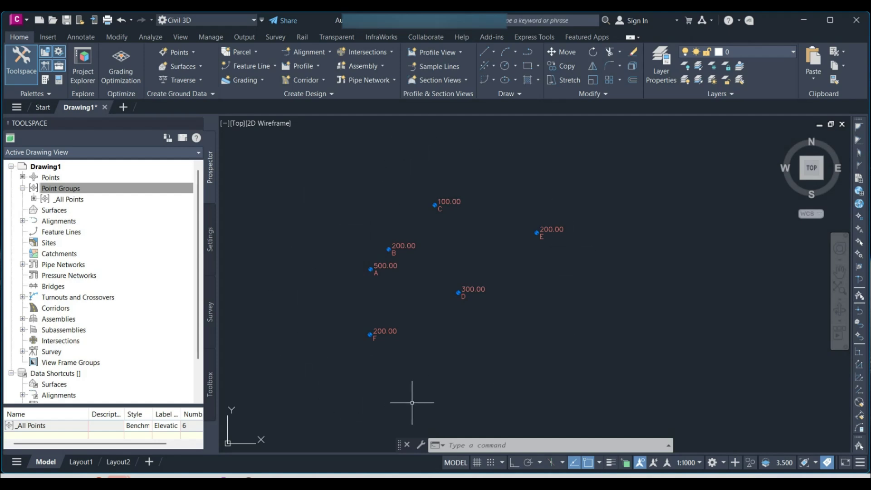
left_click(76, 188)
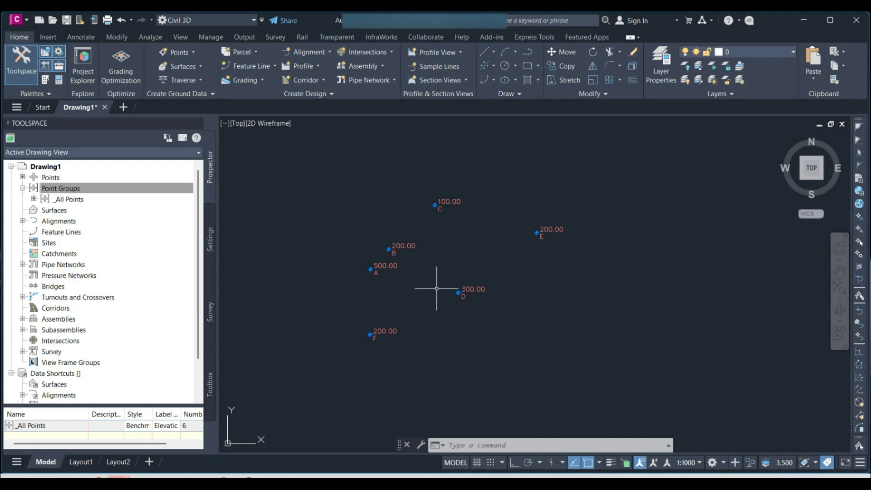
scroll(462, 213, "up", 2)
scroll(548, 232, "down", 2)
scroll(412, 279, "up", 4)
scroll(415, 283, "down", 2)
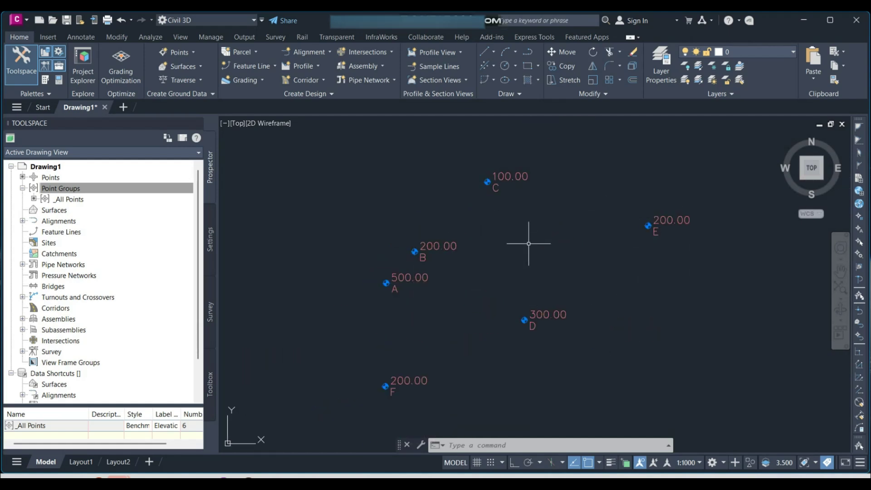
left_click(61, 189)
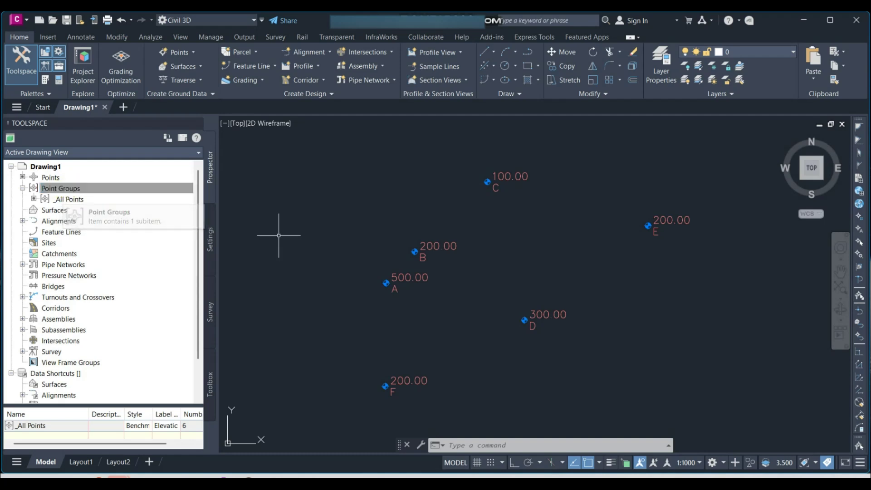
right_click(72, 188)
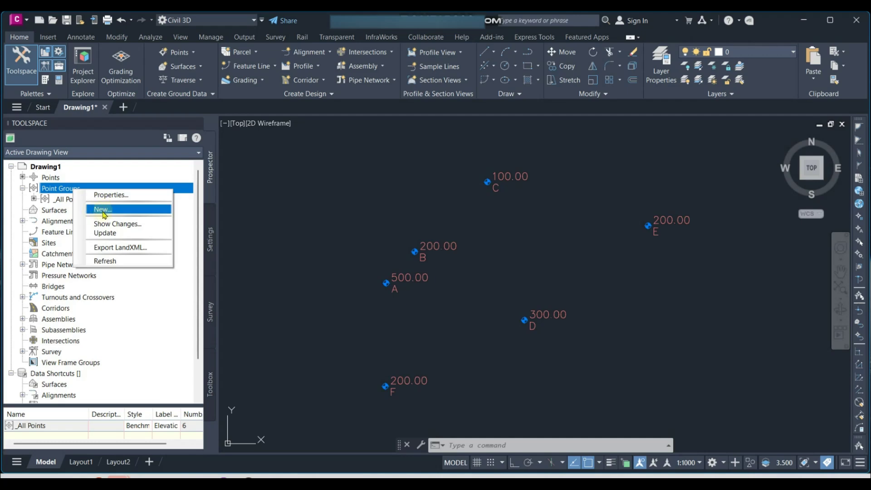
left_click(315, 223)
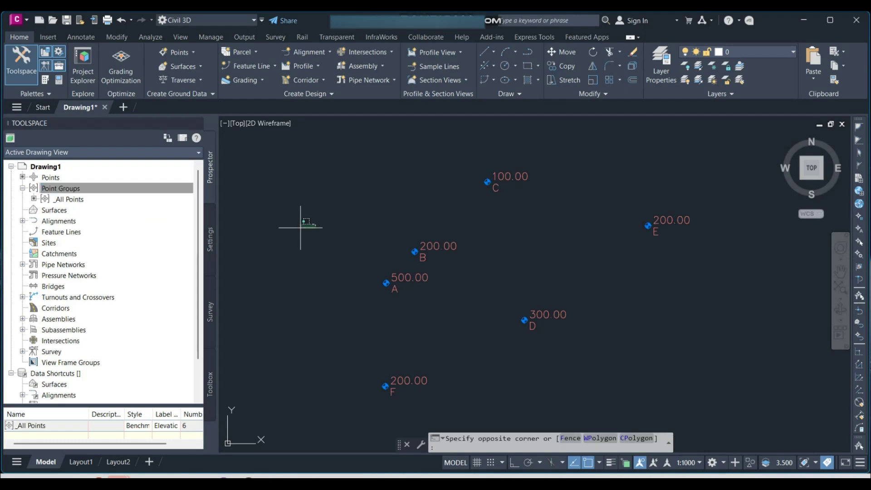
left_click(319, 242)
Review the _All Points group and its properties, including its default styles and the available point styles.
left_click(66, 200)
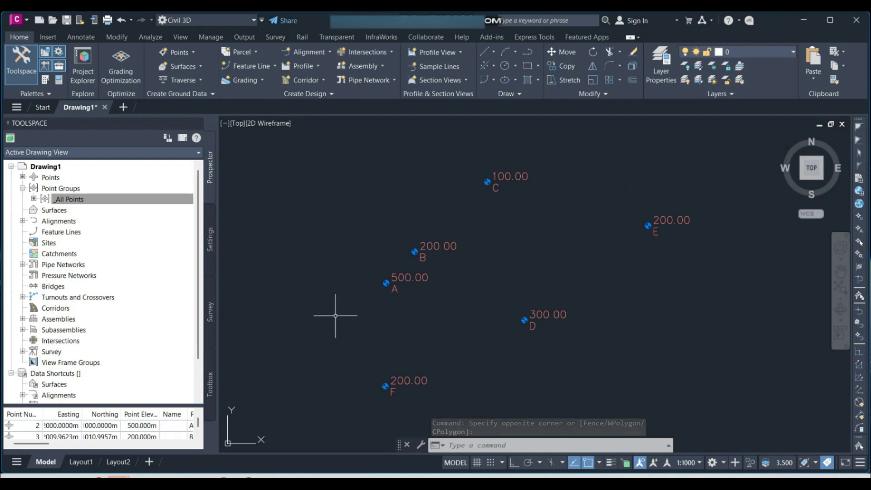
left_click(60, 201)
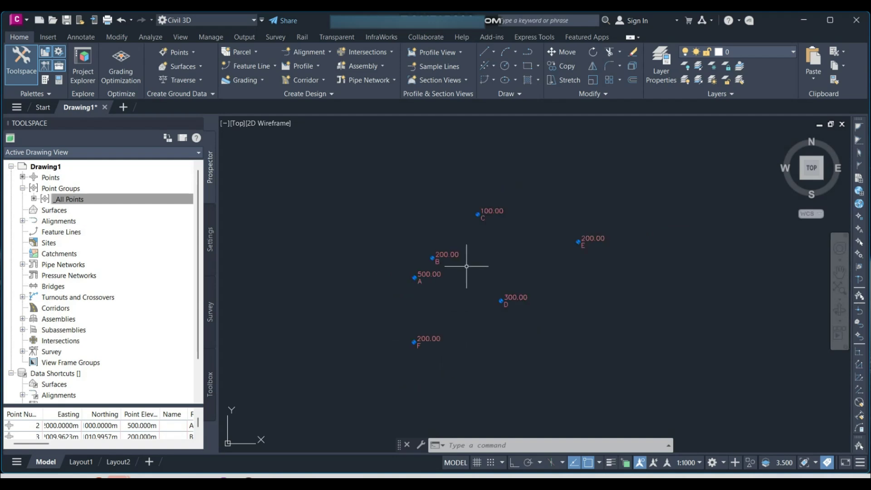
scroll(454, 267, "up", 2)
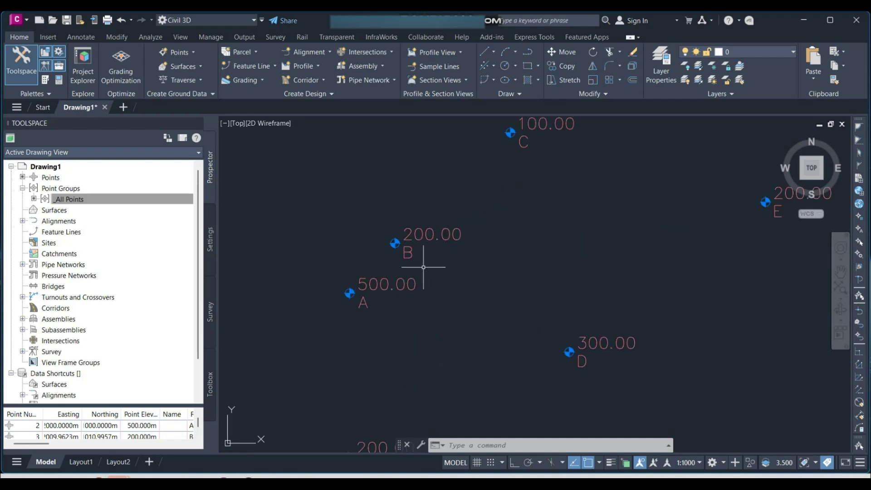
scroll(510, 132, "up", 2)
left_click(510, 132)
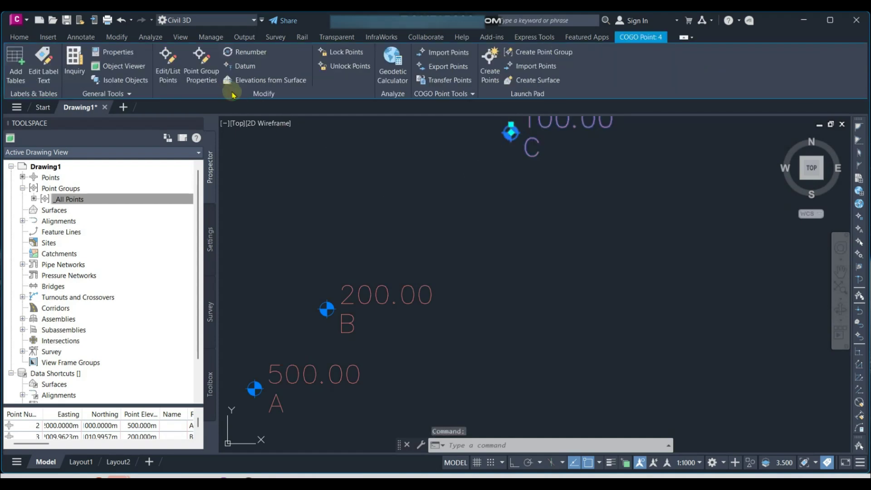
left_click(201, 84)
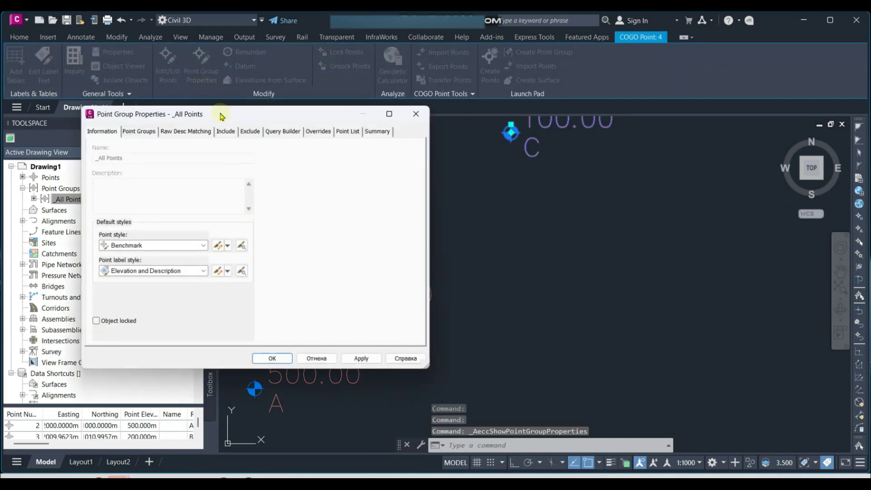
left_click_drag(229, 117, 337, 123)
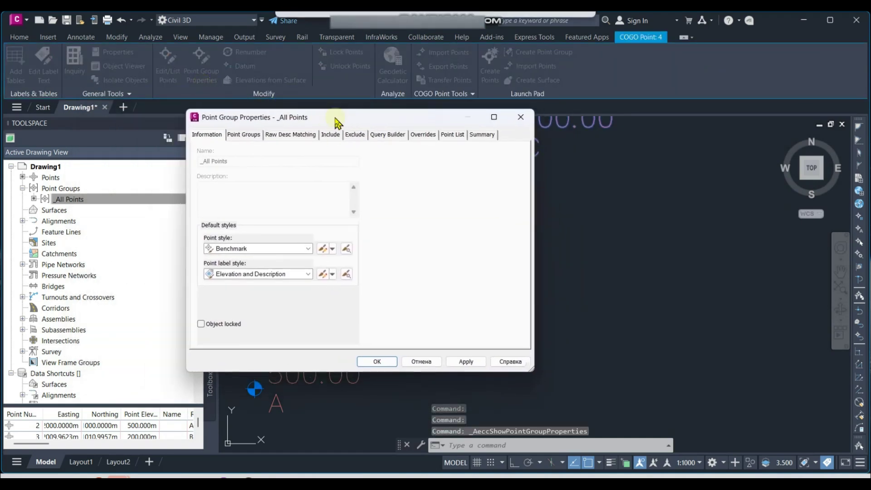
left_click(242, 135)
left_click(208, 136)
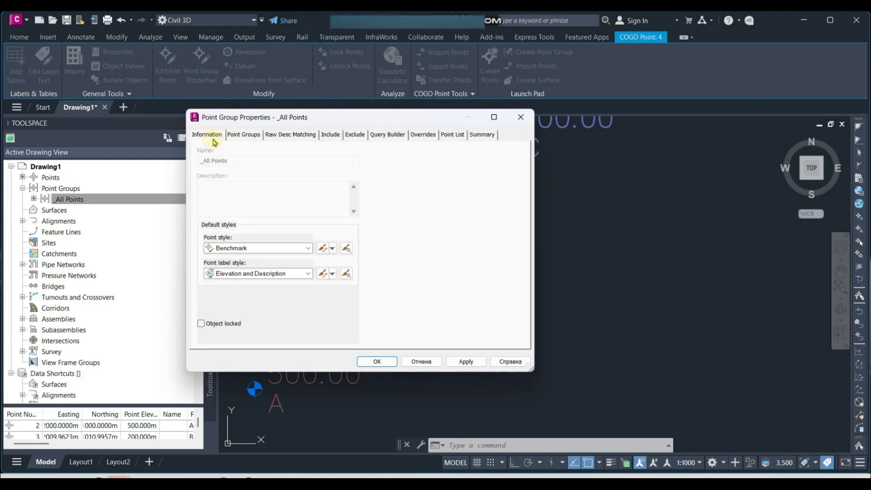
double_click(245, 249)
left_click(245, 250)
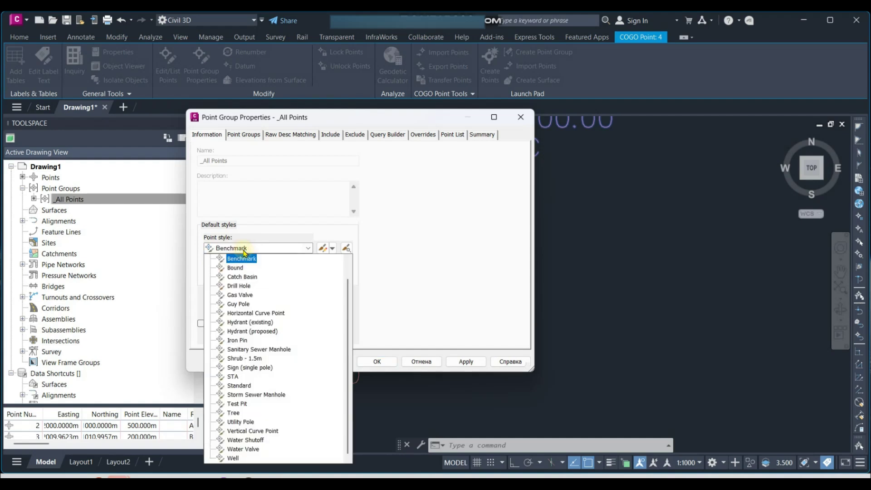
left_click(244, 253)
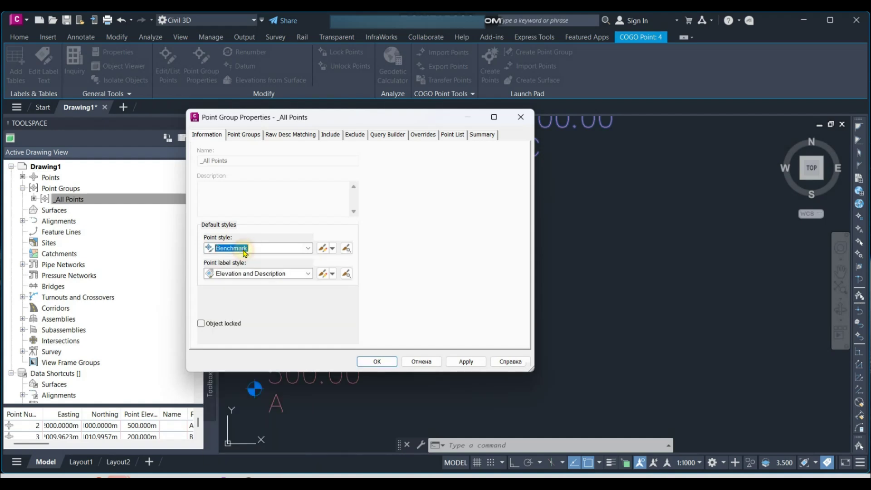
left_click(521, 117)
Create a new point group named Pit.
left_click(59, 187)
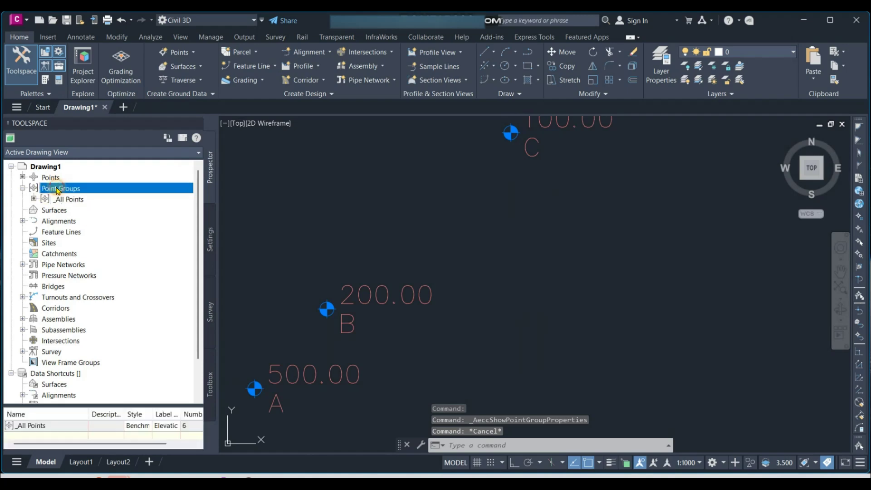
right_click(63, 190)
left_click(109, 209)
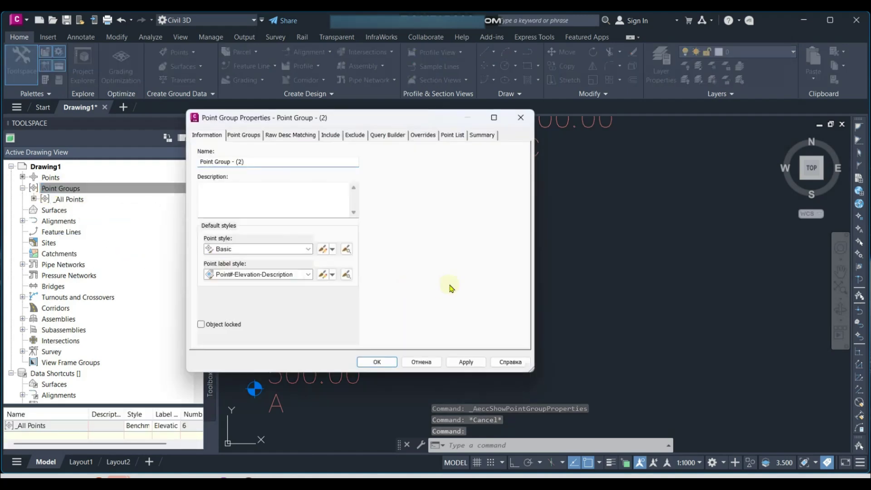
left_click_drag(352, 121, 651, 189)
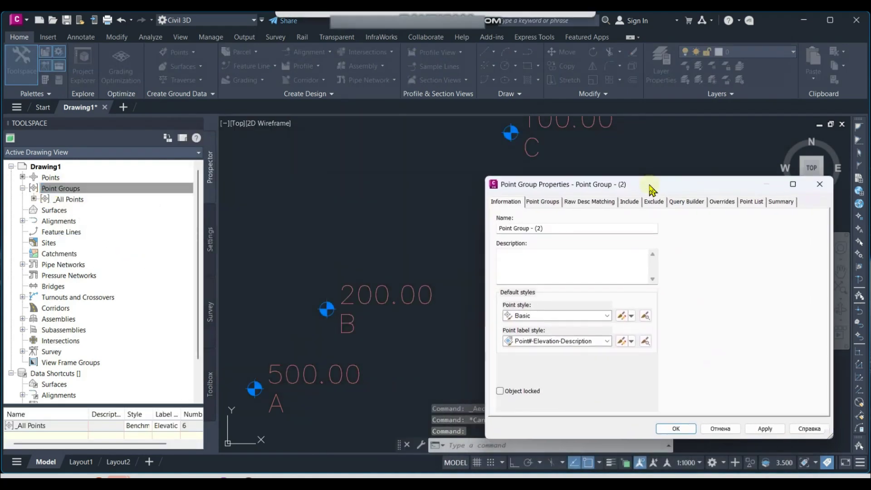
left_click(551, 231)
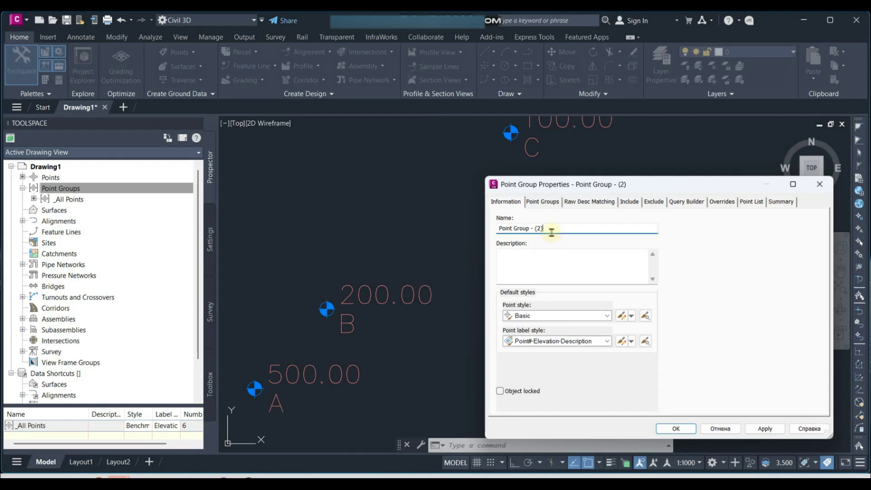
key("BackSpace")
key("BackSpace")
key("BackSpace")
key("BackSpace")
key("BackSpace")
key("BackSpace")
key("BackSpace")
key("BackSpace")
key("BackSpace")
key("BackSpace")
key("BackSpace")
key("BackSpace")
key("BackSpace")
key("BackSpace")
key("BackSpace")
key("BackSpace")
type("P")
Set the Pit group's point style to Test Pit and its point label style to Elevation and Description.
left_click(564, 318)
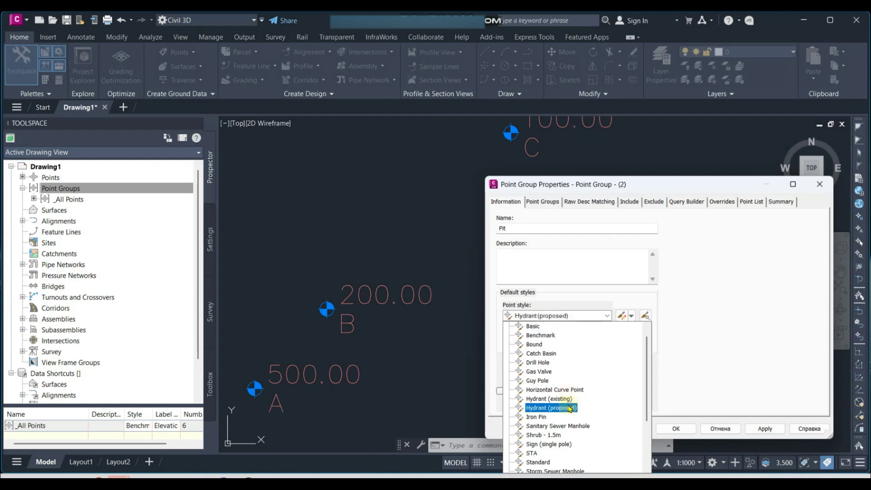
scroll(567, 408, "down", 2)
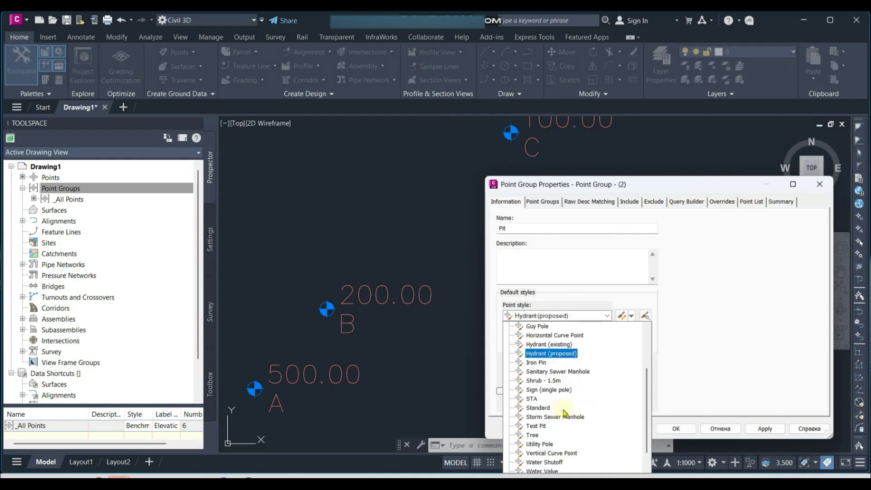
left_click(535, 428)
left_click(583, 341)
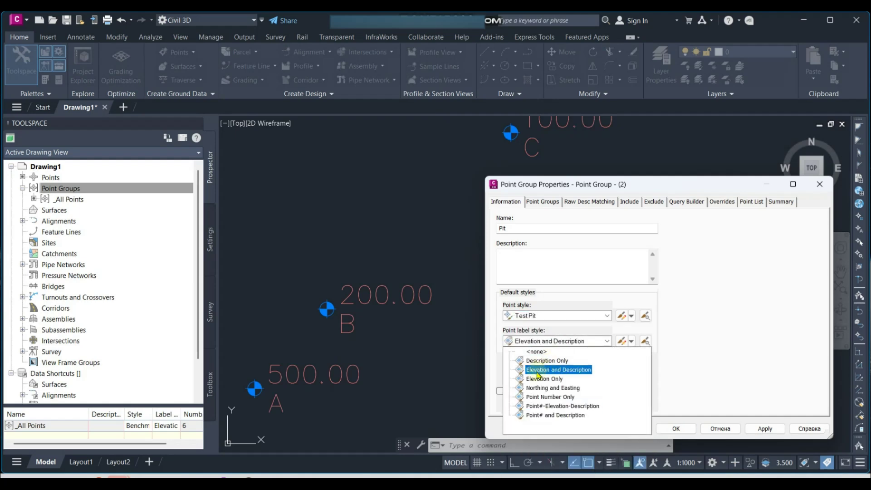
left_click(561, 370)
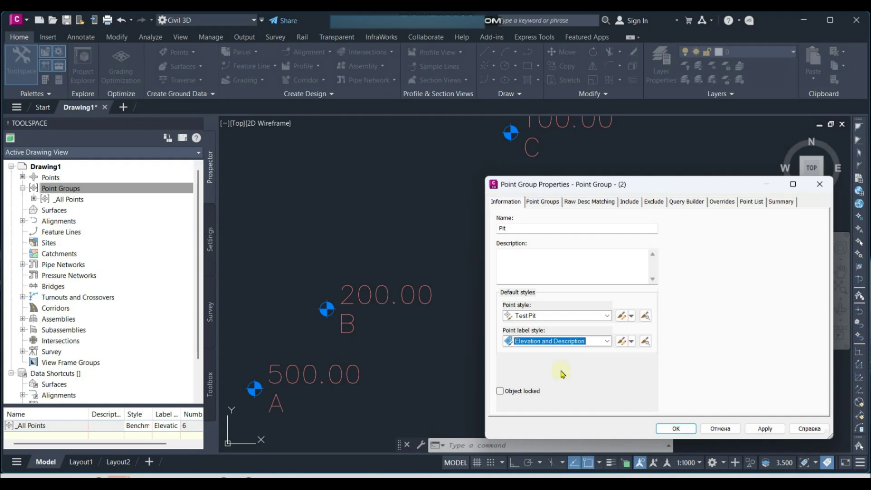
Enable inclusion of points with matching numbers for the Pit group.
left_click_drag(640, 184, 614, 184)
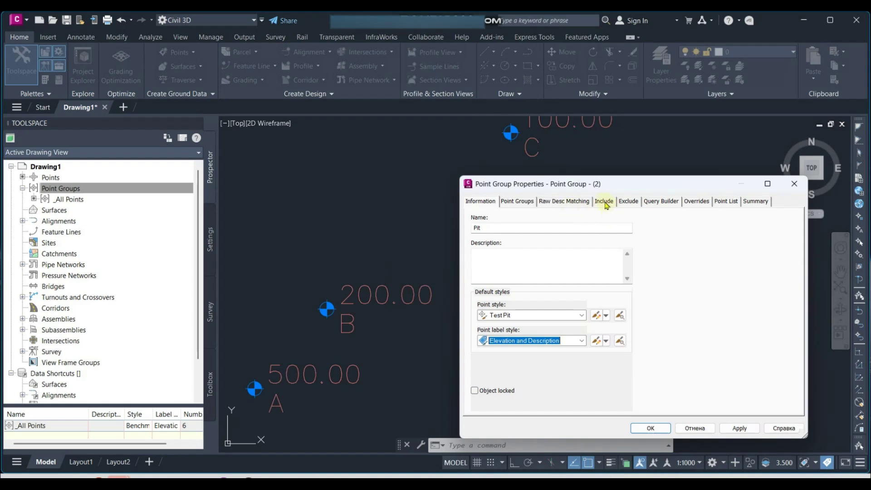
left_click(517, 201)
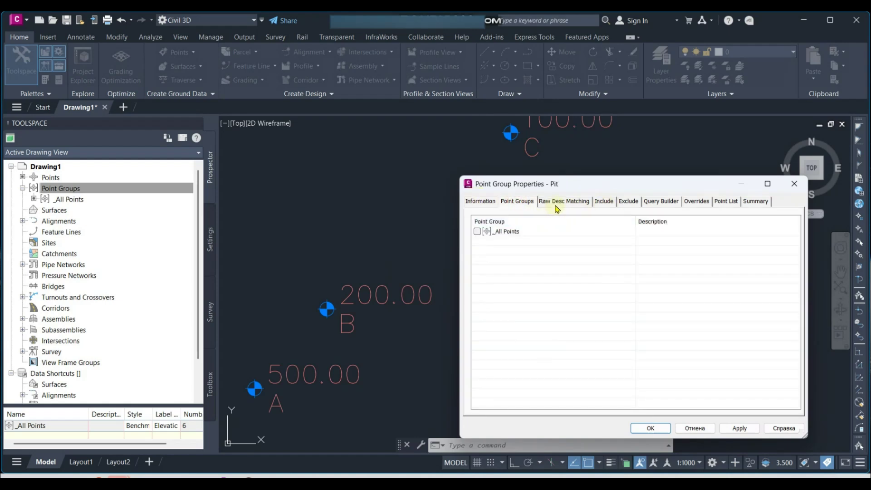
left_click(557, 205)
left_click(605, 203)
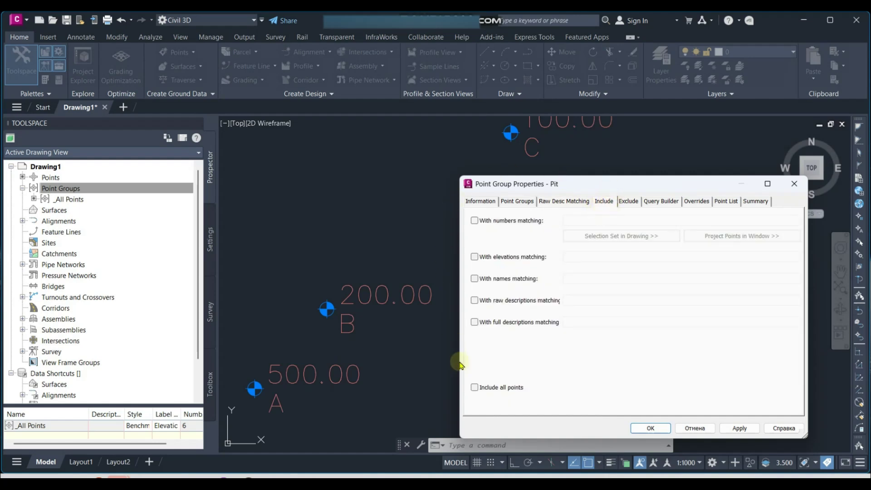
mouse_move(594, 180)
left_mouse_down()
mouse_move(98, 111)
mouse_move(613, 186)
mouse_move(584, 173)
left_mouse_up()
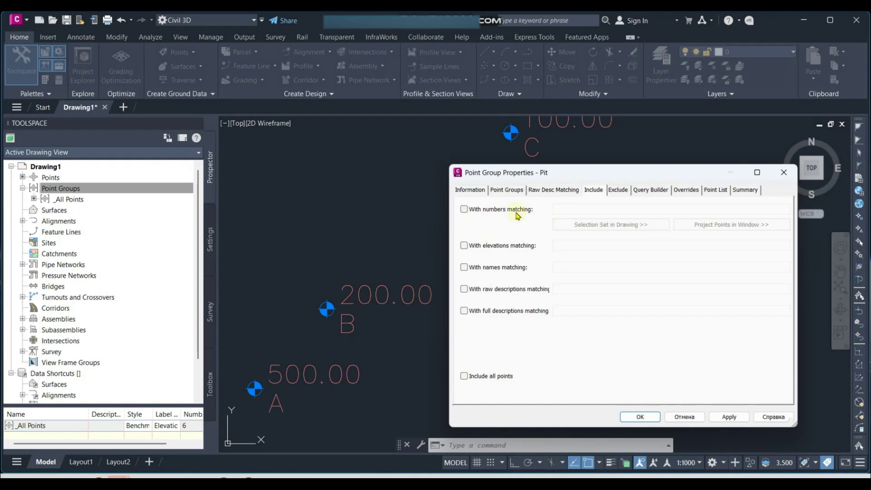
left_click(464, 209)
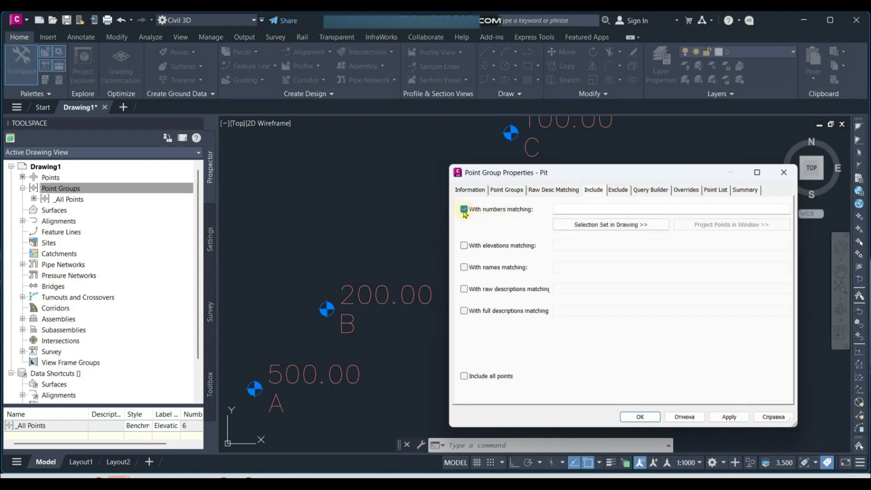
left_click(573, 208)
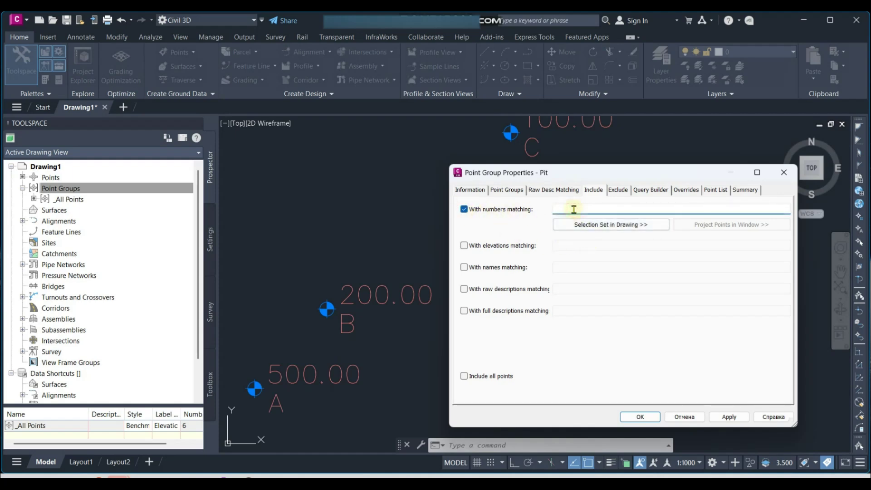
type("1")
Pick points C and F in the drawing as the numbered points to include in the Pit group.
left_click(605, 225)
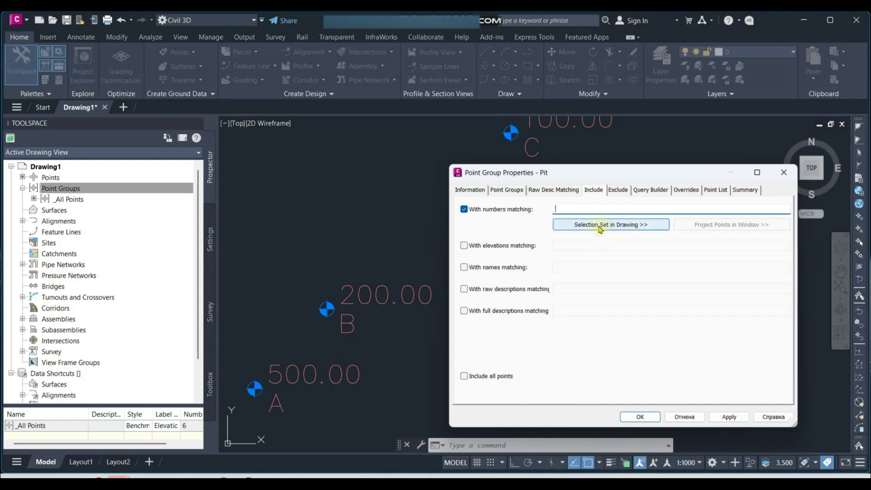
left_click(600, 225)
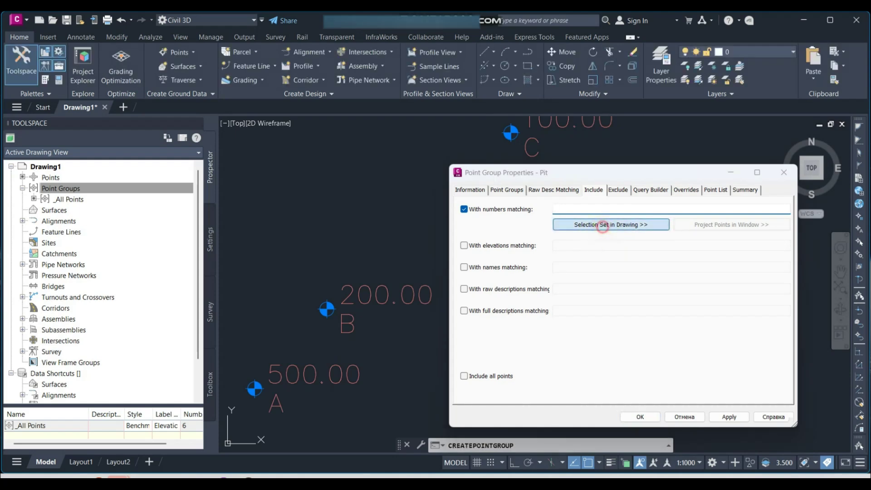
middle_click_drag(480, 226, 447, 211)
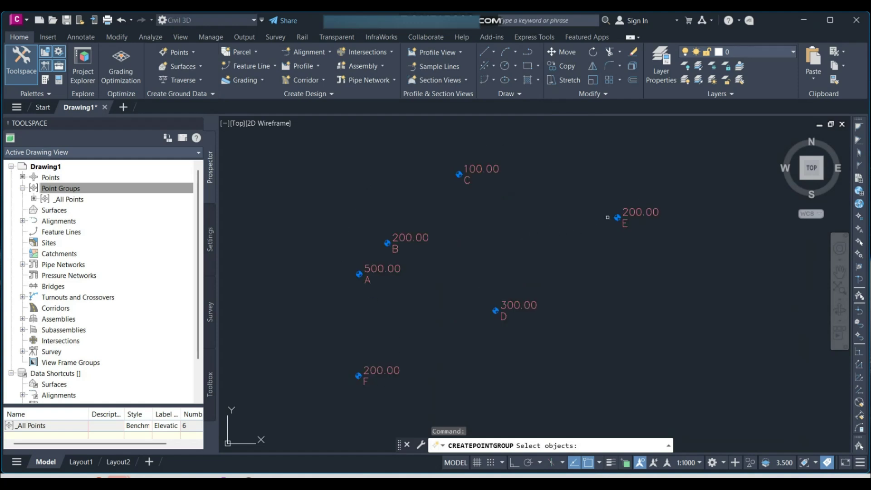
scroll(453, 181, "up", 4)
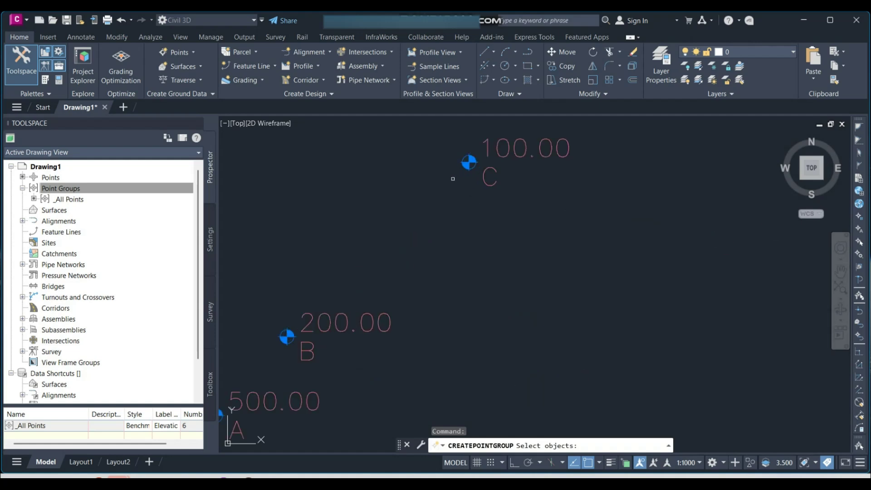
left_click(463, 164)
scroll(435, 186, "down", 4)
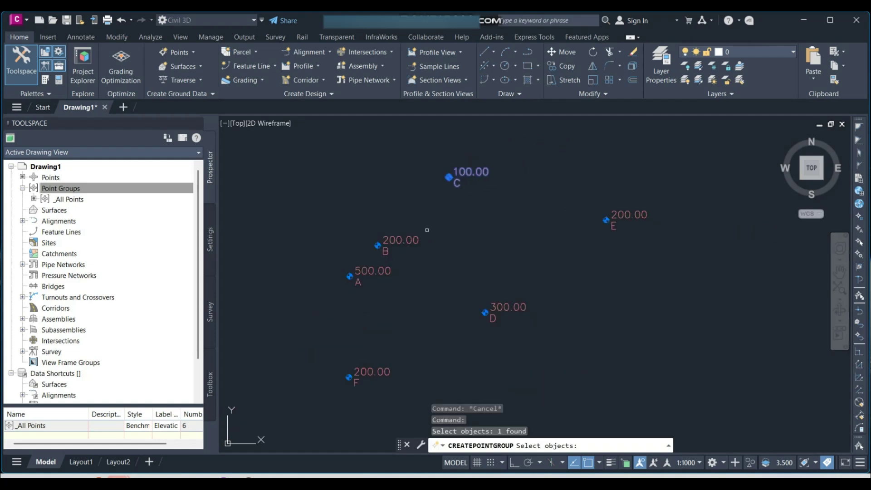
scroll(343, 392, "up", 2)
scroll(411, 299, "down", 4)
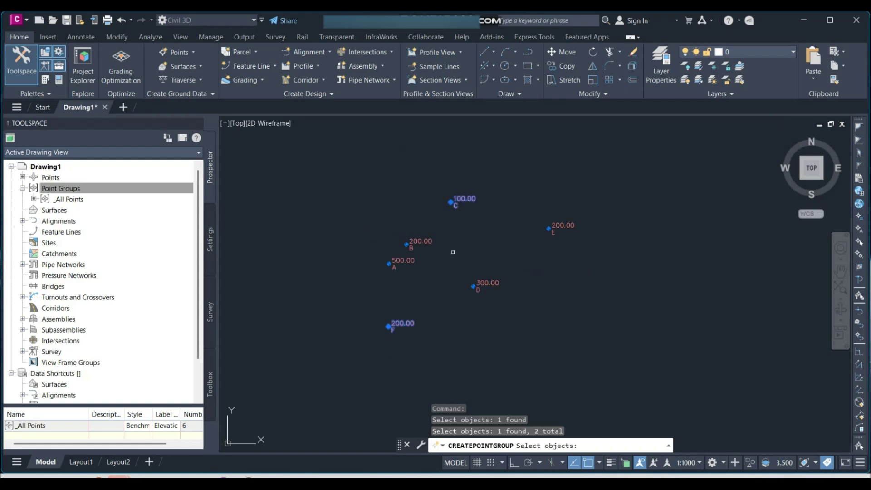
key("Return")
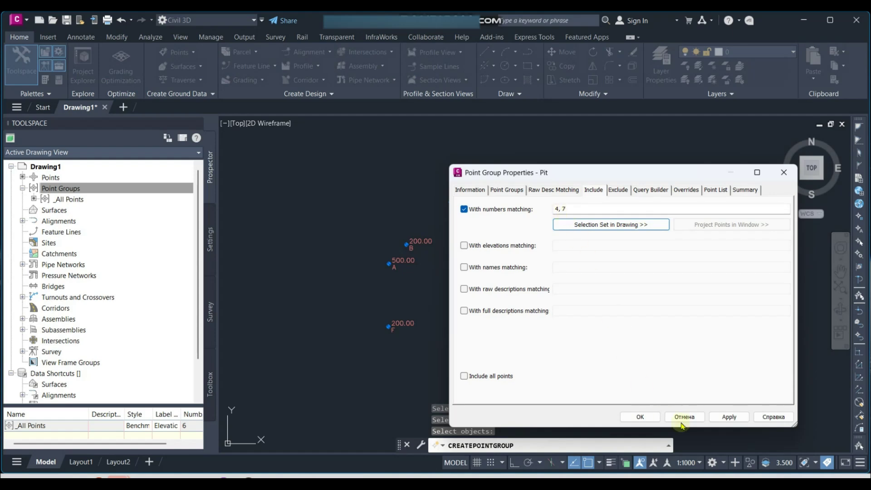
Check the Pit group's summary and point list, widening the coordinate columns, and accept the group.
left_click_drag(557, 174, 203, 143)
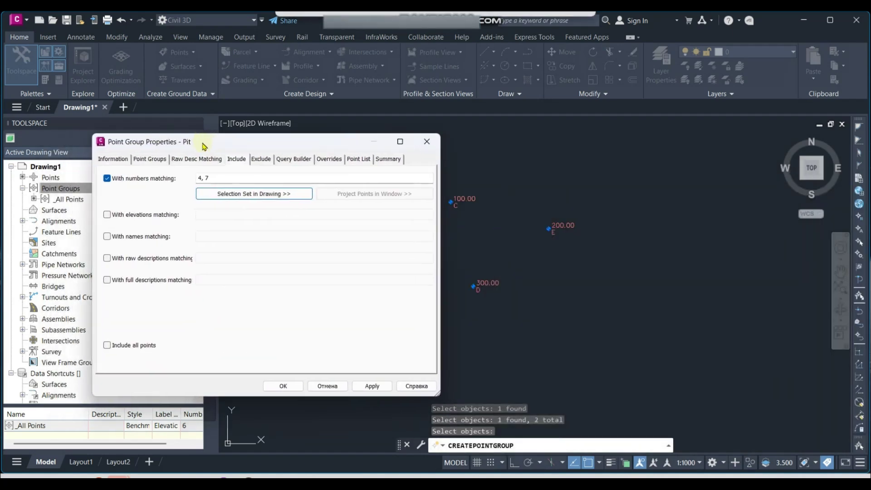
left_click(386, 160)
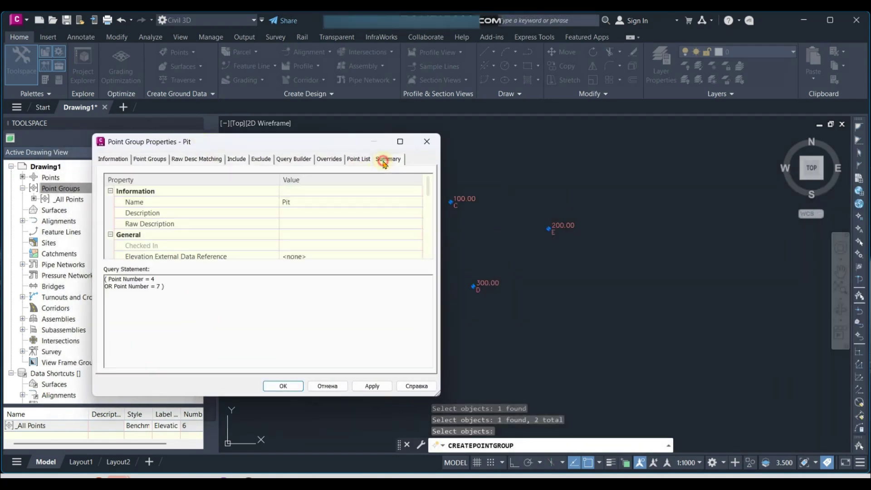
left_click_drag(426, 184, 428, 200)
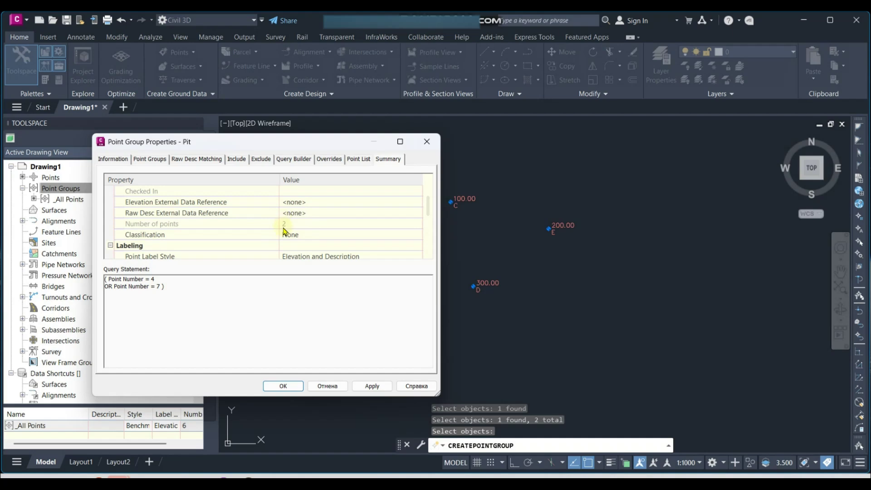
left_click(358, 160)
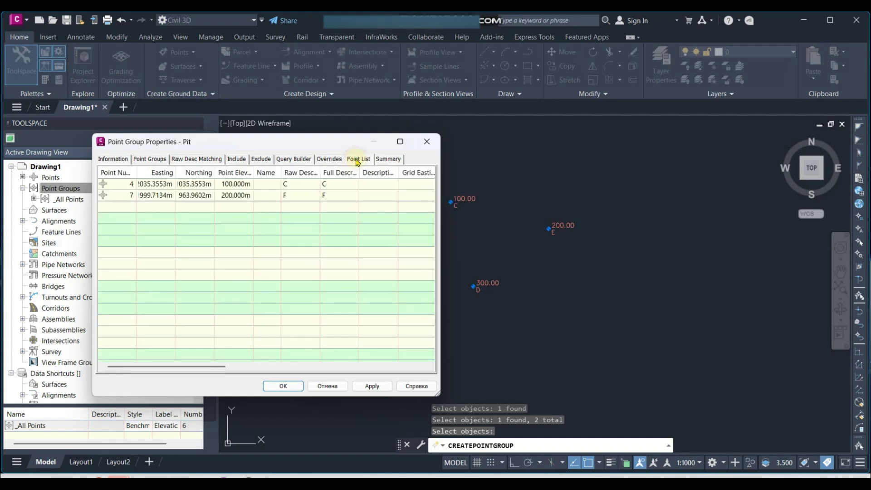
left_click_drag(174, 173, 258, 172)
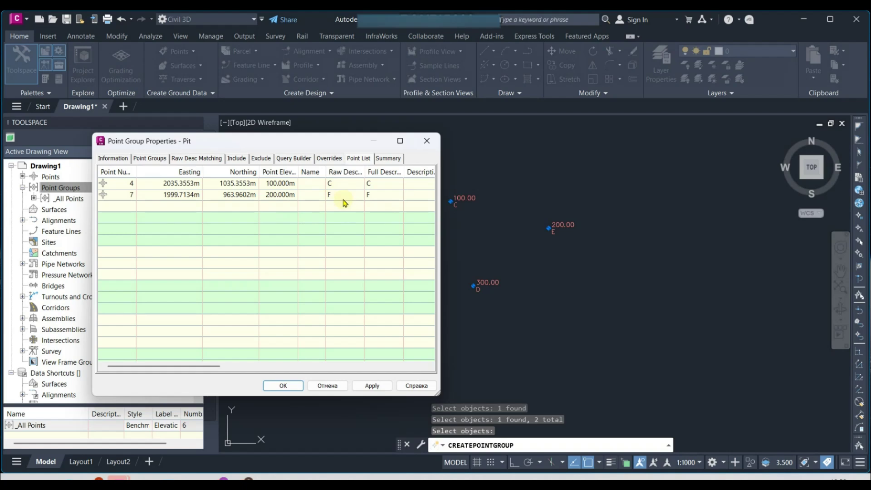
left_click(279, 385)
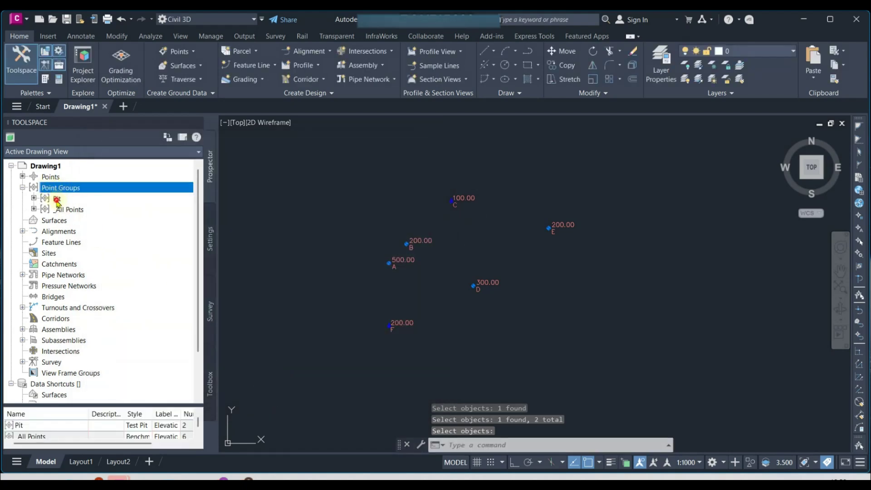
Highlight the Pit group's points in the drawing to check its membership and symbols, and clear the selection.
left_click(58, 199)
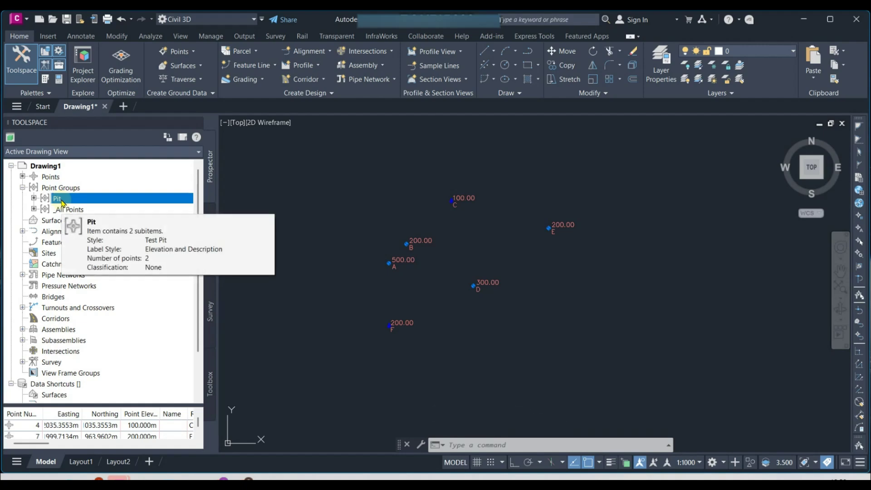
scroll(418, 243, "up", 4)
scroll(424, 243, "down", 1)
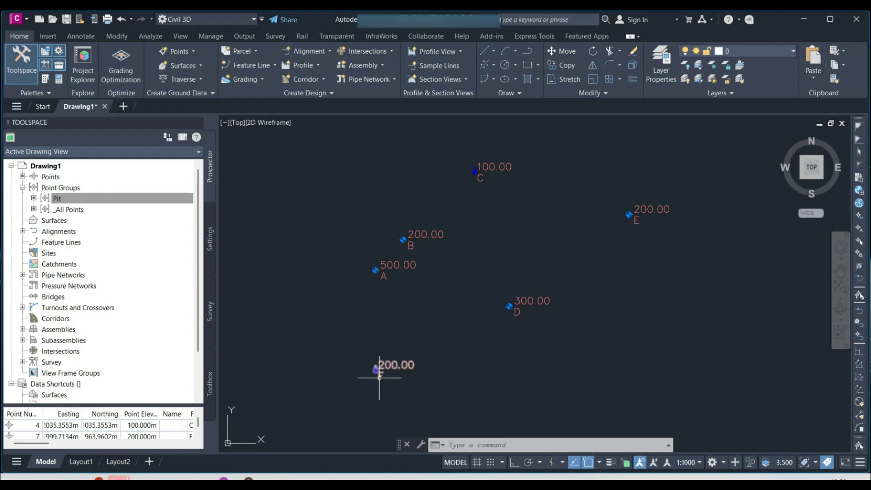
left_click(78, 198)
right_click(78, 199)
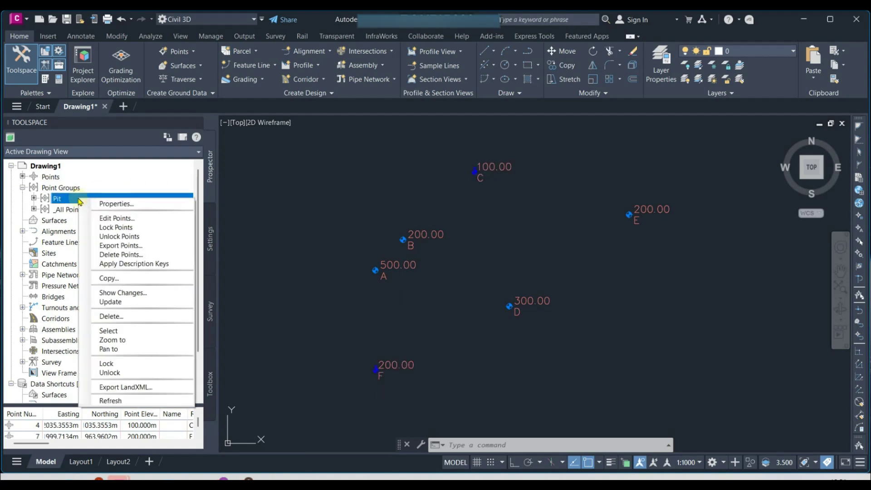
left_click(116, 332)
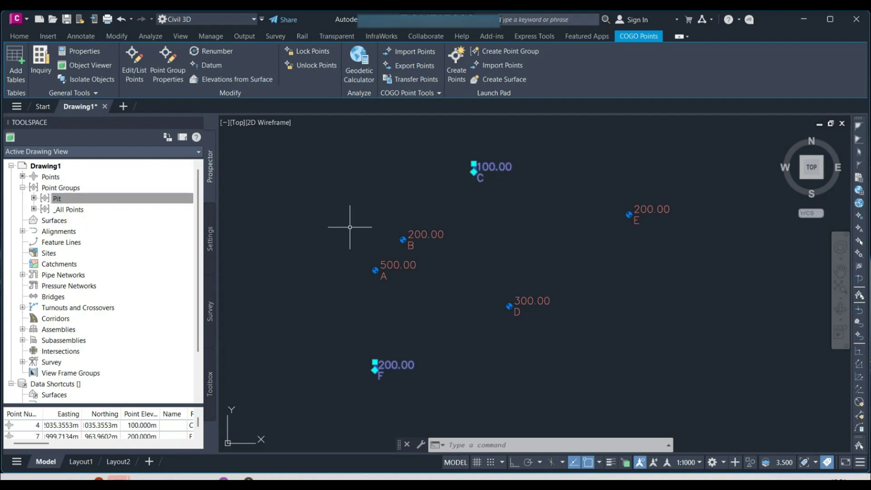
left_click(64, 188)
key("Escape")
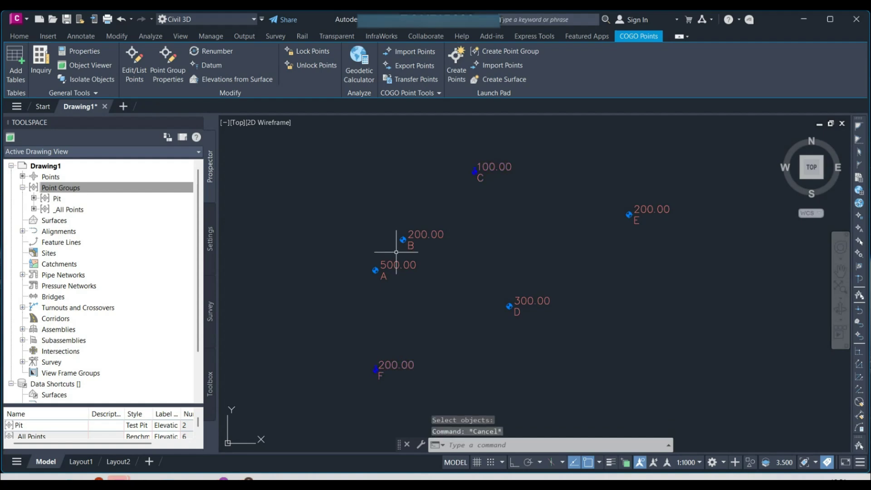
Create a new point group named Tree.
right_click(64, 188)
left_click(79, 198)
left_click_drag(273, 147, 215, 140)
left_click(104, 180)
key("BackSpace")
key("BackSpace")
key("BackSpace")
key("BackSpace")
key("BackSpace")
key("BackSpace")
key("BackSpace")
key("BackSpace")
key("BackSpace")
key("BackSpace")
type("Tree")
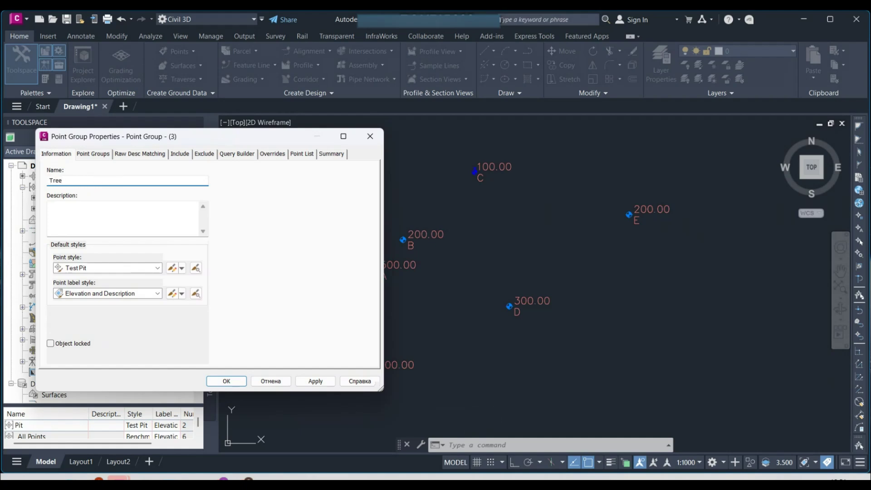
Set the Tree group's default point style to Tree.
left_click(158, 268)
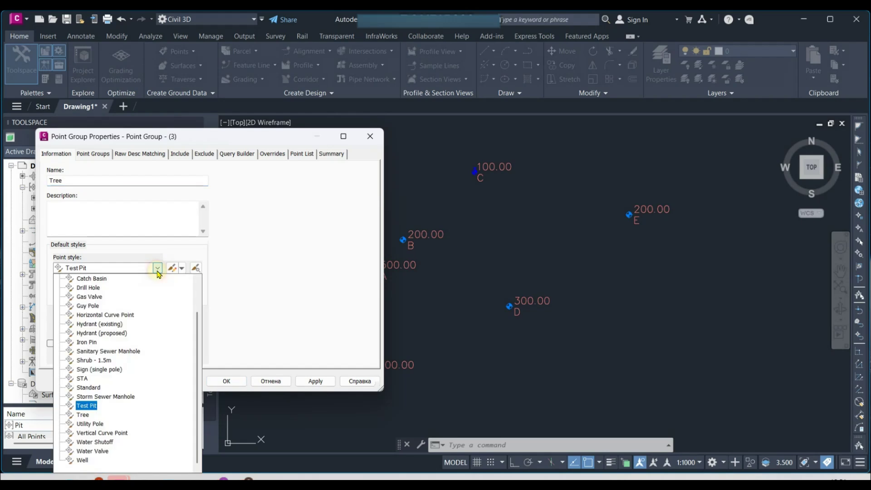
left_click(83, 415)
left_click(157, 293)
left_click(157, 294)
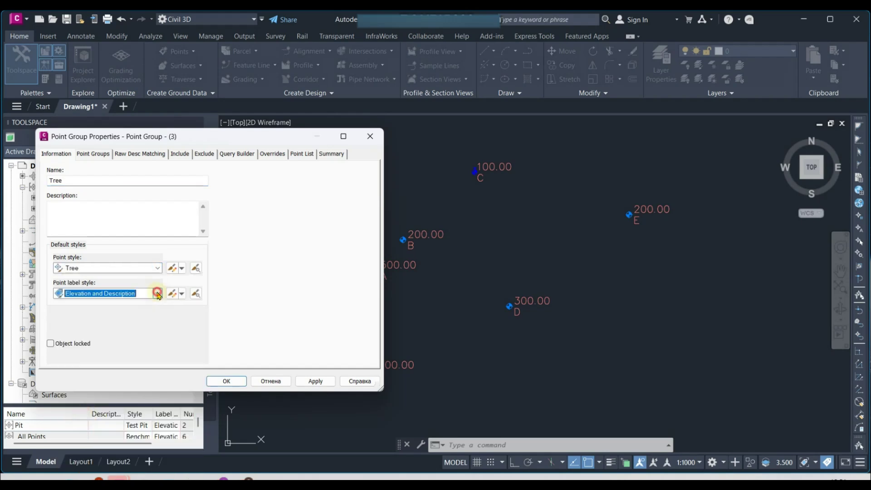
Include points with elevations matching 200 in the Tree group.
left_click(179, 153)
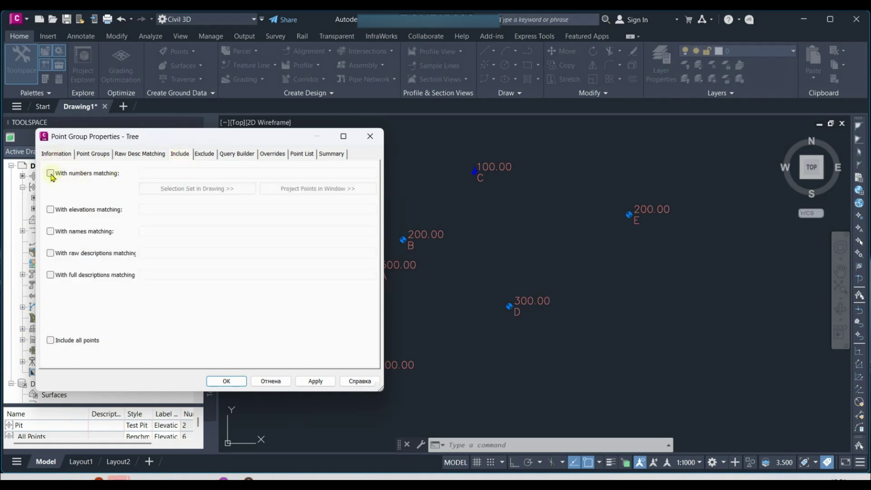
left_click_drag(198, 138, 180, 122)
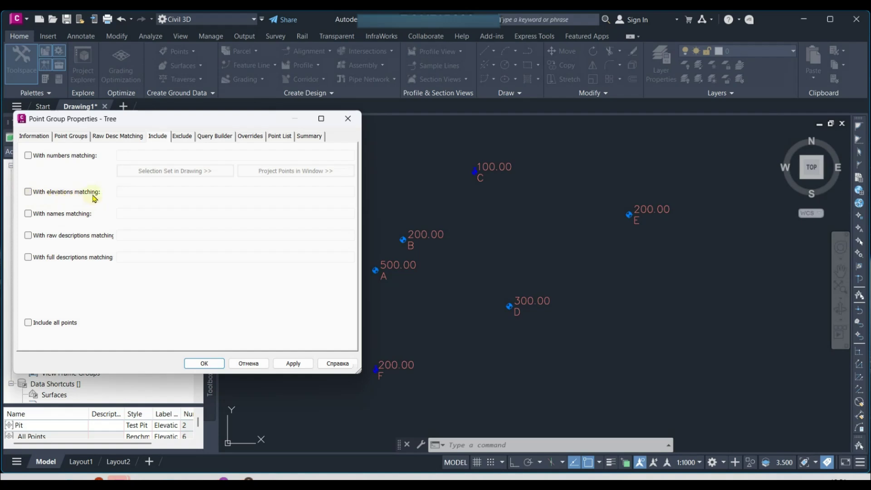
left_click_drag(170, 117, 154, 110)
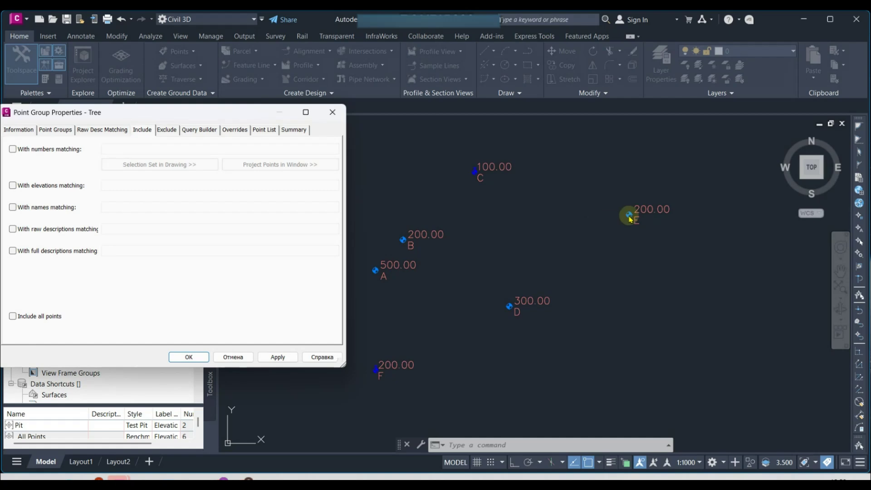
left_click(12, 185)
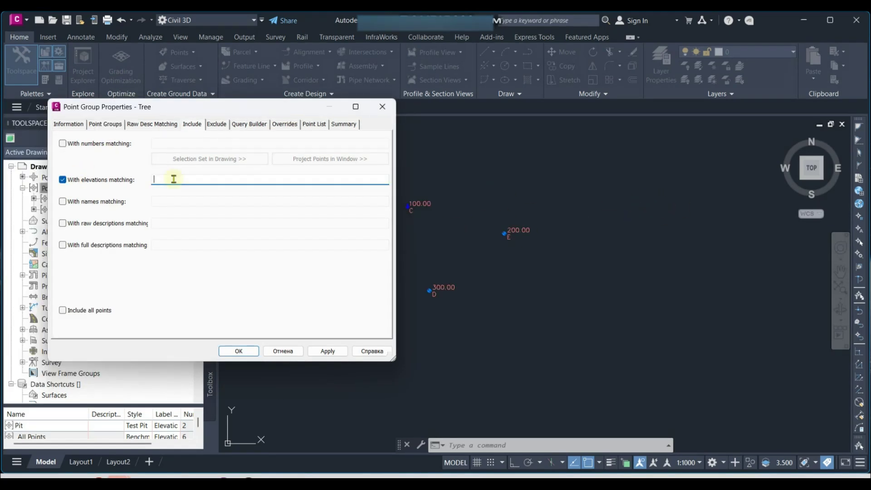
type("200")
Check the Tree group's point list and summary, and apply and accept the group.
left_click(314, 129)
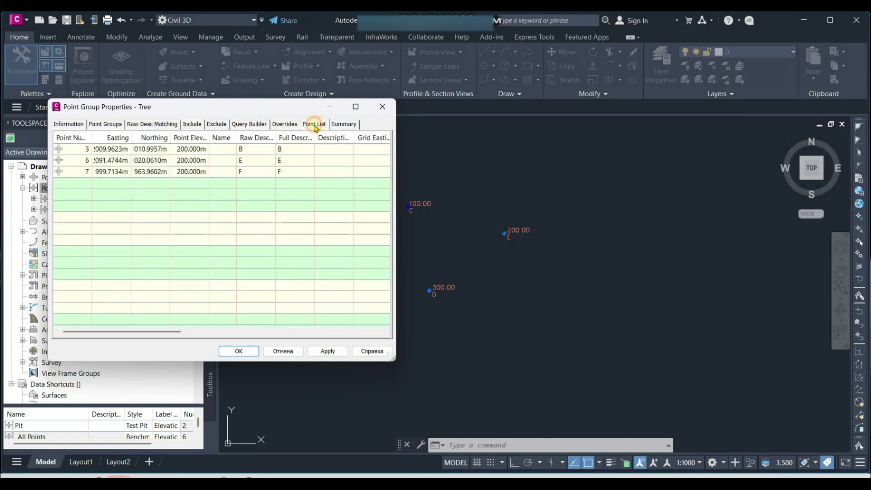
left_click_drag(89, 137, 118, 147)
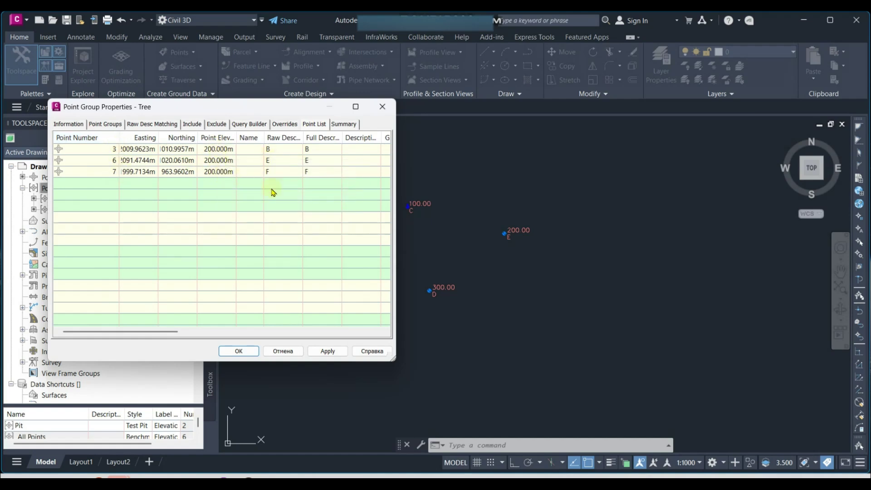
mouse_move(278, 111)
left_mouse_down()
mouse_move(177, 110)
mouse_move(280, 118)
left_mouse_up()
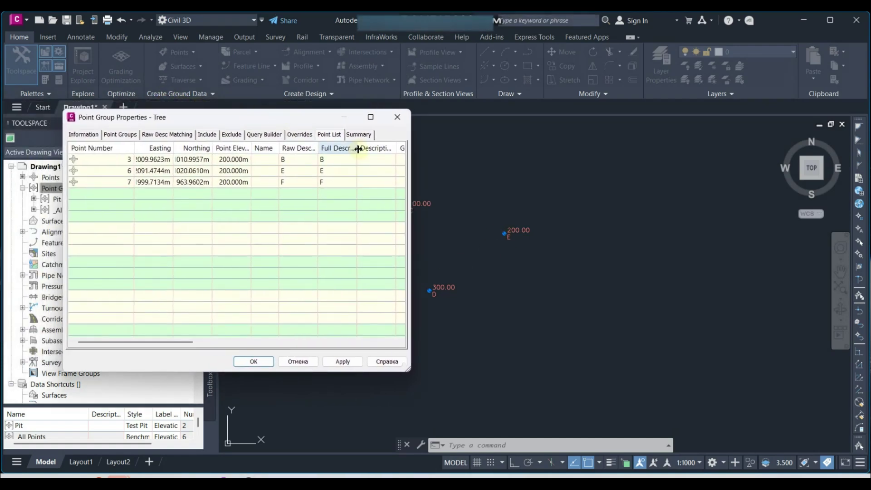
left_click(358, 135)
scroll(325, 207, "down", 3)
scroll(285, 212, "up", 3)
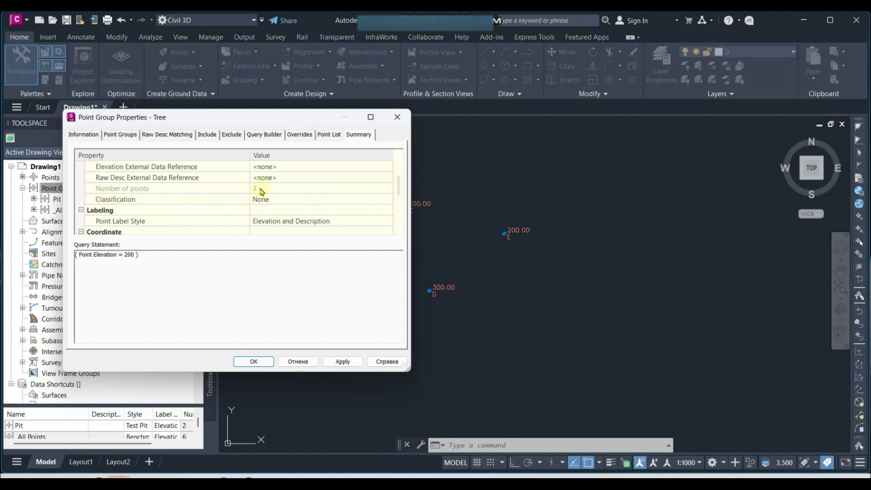
left_click(341, 361)
left_click(254, 361)
Highlight the Tree group's points in the drawing to check its membership and symbols, and clear the selection.
scroll(361, 234, "up", 5)
scroll(362, 243, "down", 3)
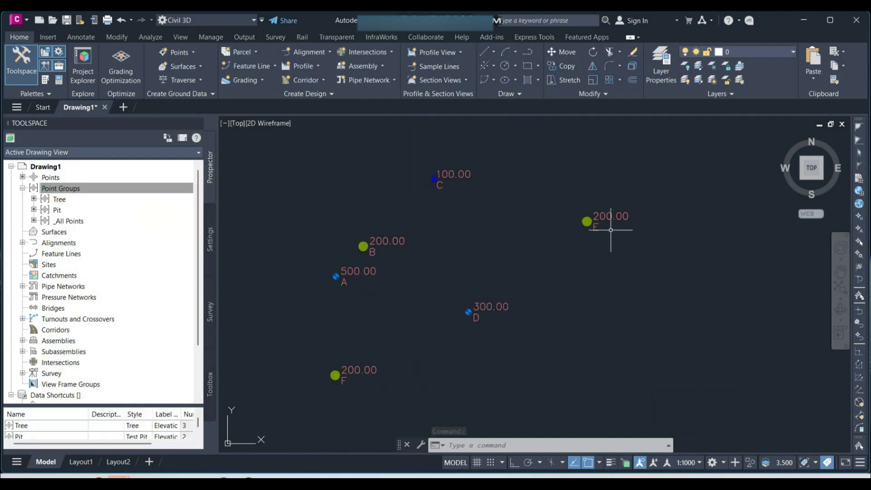
right_click(63, 200)
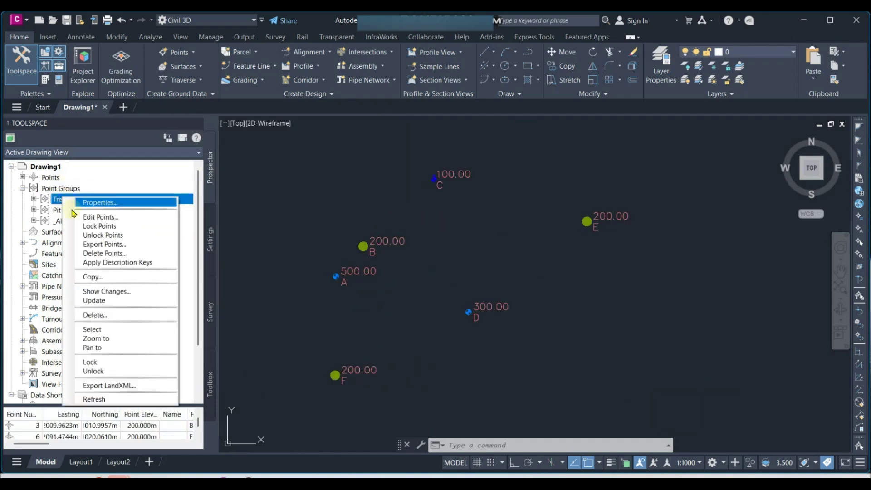
left_click(107, 333)
scroll(587, 243, "down", 3)
scroll(420, 210, "up", 3)
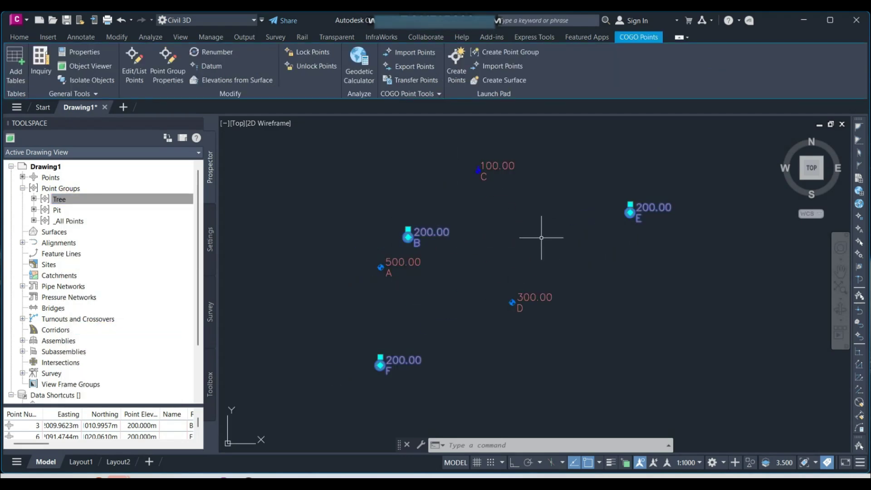
left_click(80, 201)
key("Escape")
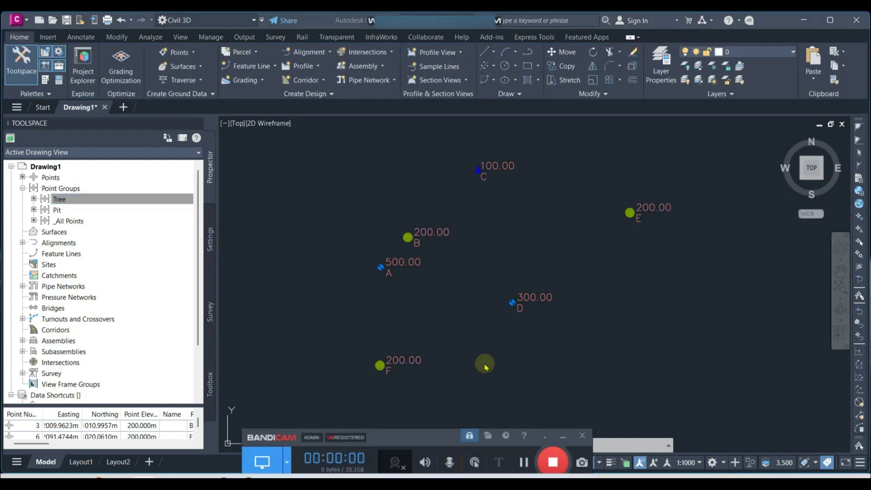
Create a new point group named Manhole.
left_click(160, 178)
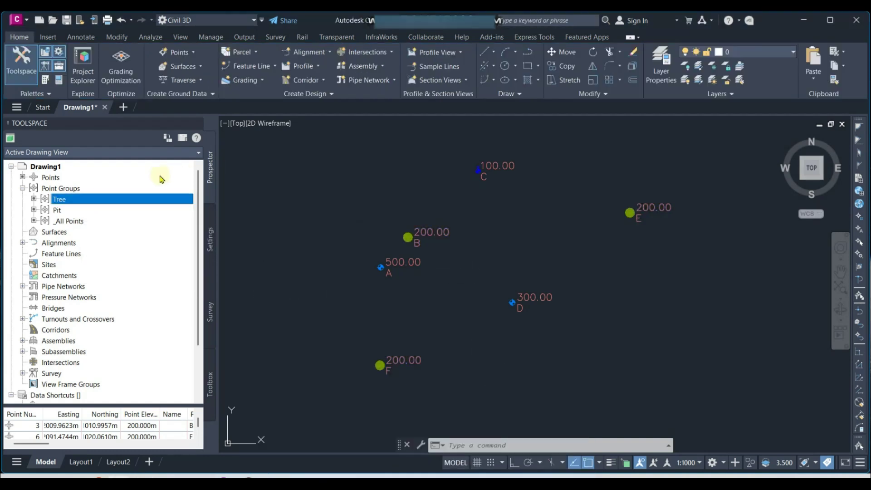
right_click(58, 190)
left_click(89, 211)
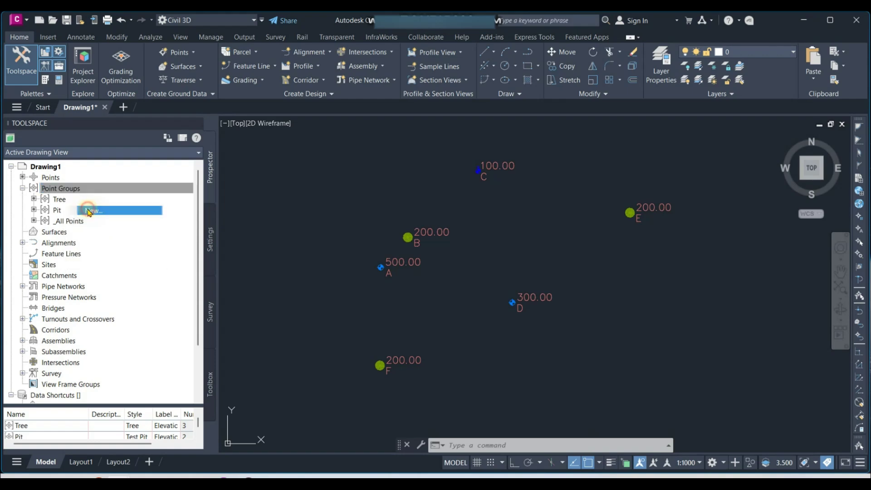
left_click(126, 165)
key("BackSpace")
key("BackSpace")
key("BackSpace")
key("BackSpace")
key("BackSpace")
key("BackSpace")
key("BackSpace")
key("BackSpace")
key("BackSpace")
key("BackSpace")
key("BackSpace")
key("BackSpace")
key("BackSpace")
key("BackSpace")
key("BackSpace")
key("BackSpace")
key("BackSpace")
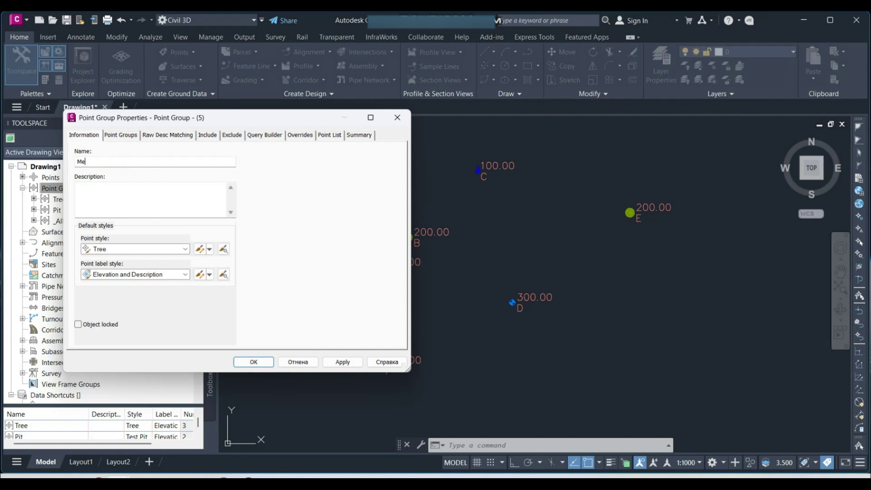
type("Manhole")
Set the Manhole group's default point style to Storm Sewer Manhole, keeping Elevation and Description as the label style.
left_click(136, 249)
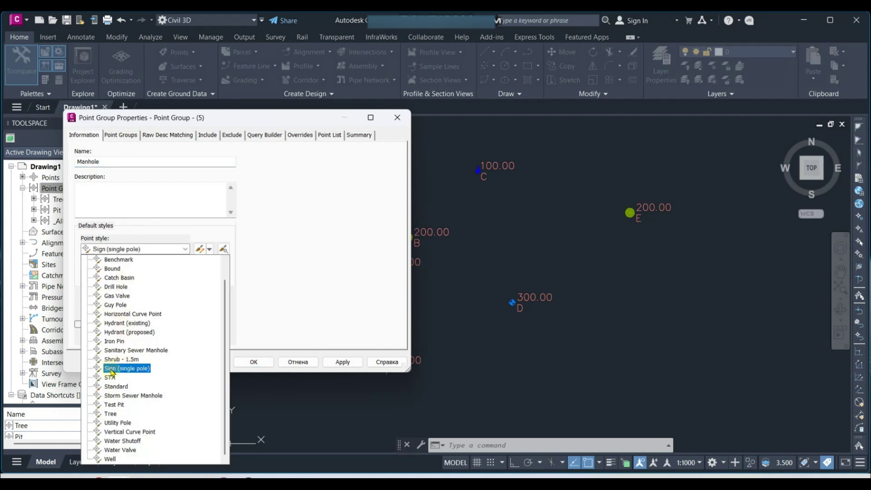
left_click(114, 395)
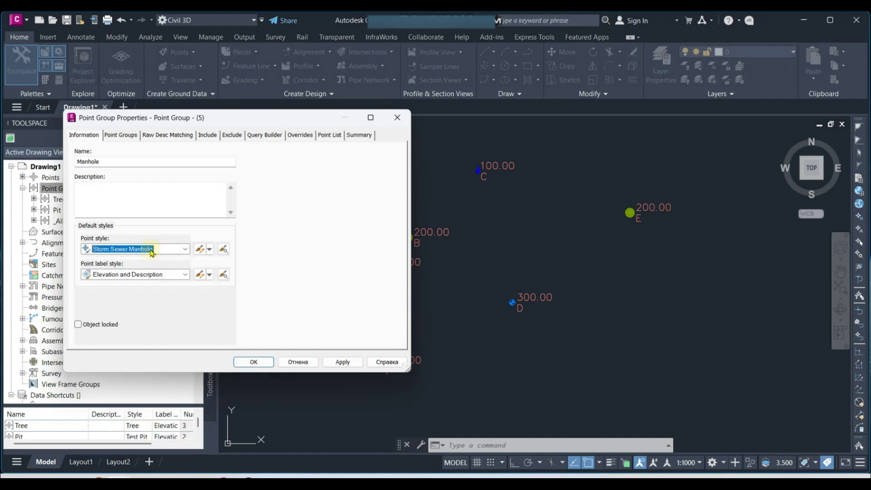
left_click(128, 275)
left_click(129, 276)
Include points with raw descriptions matching A in the Manhole group.
left_click(207, 134)
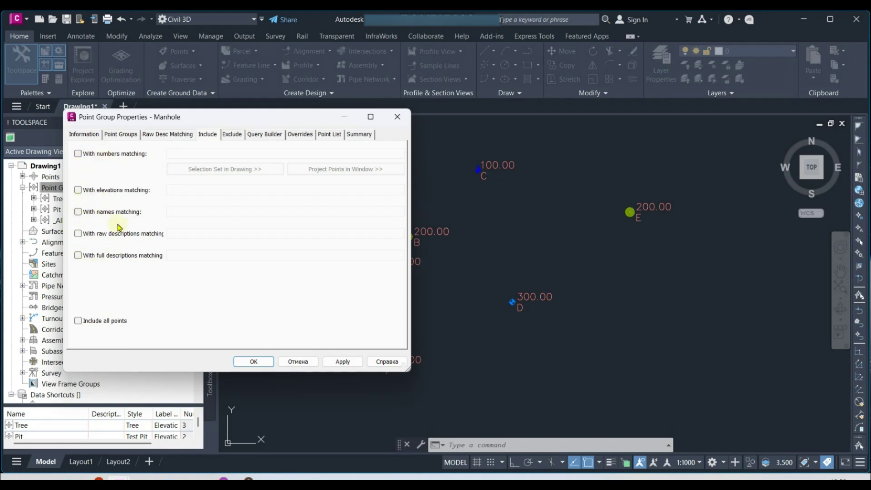
left_click_drag(214, 117, 156, 117)
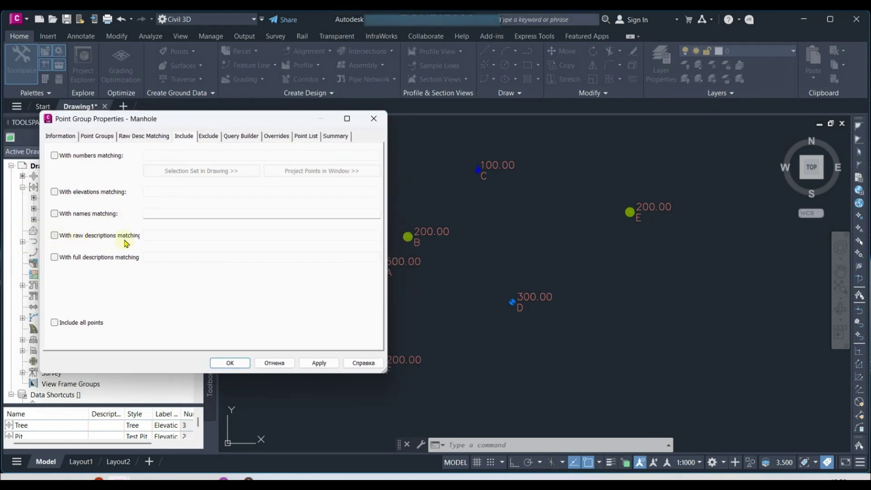
left_click(55, 236)
left_click(158, 235)
type("A")
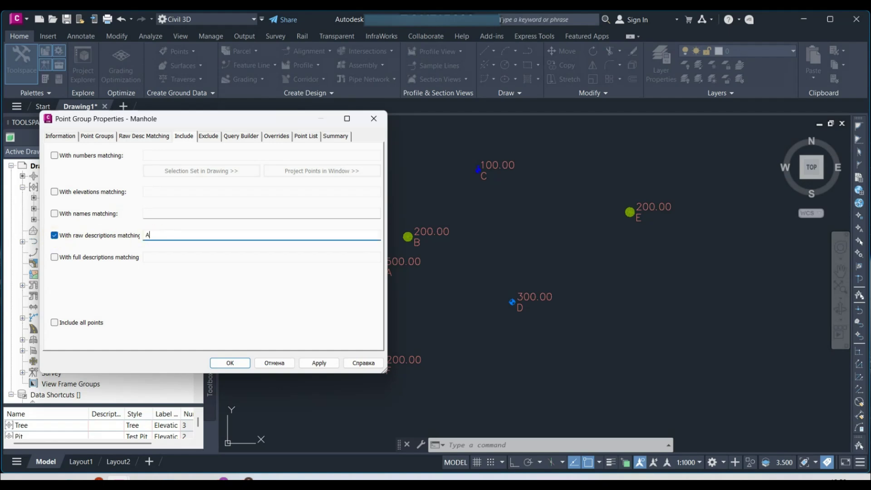
Check the Manhole group's point list against the points in the drawing, and return to its inclusion criteria.
left_click(302, 136)
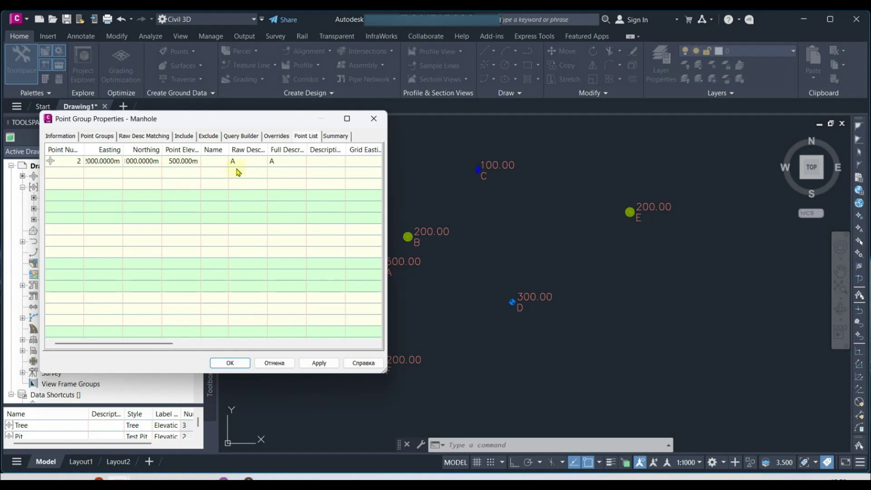
left_click_drag(162, 149, 182, 150)
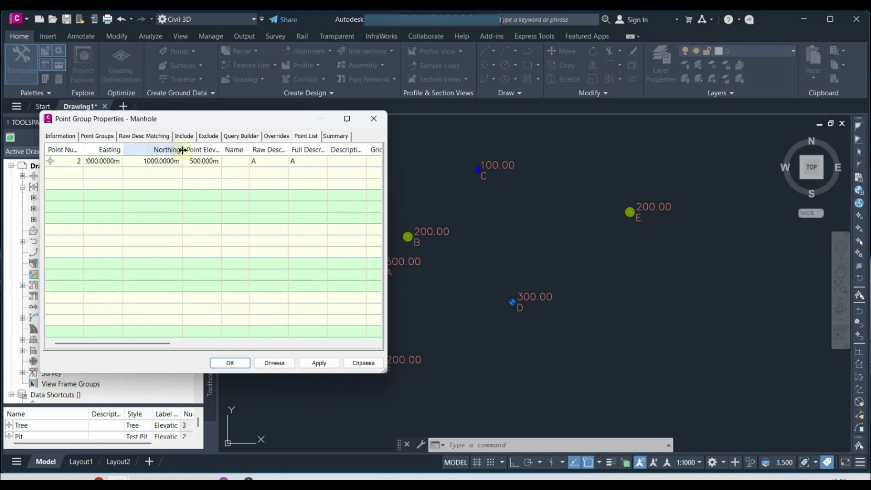
left_click_drag(298, 123, 205, 134)
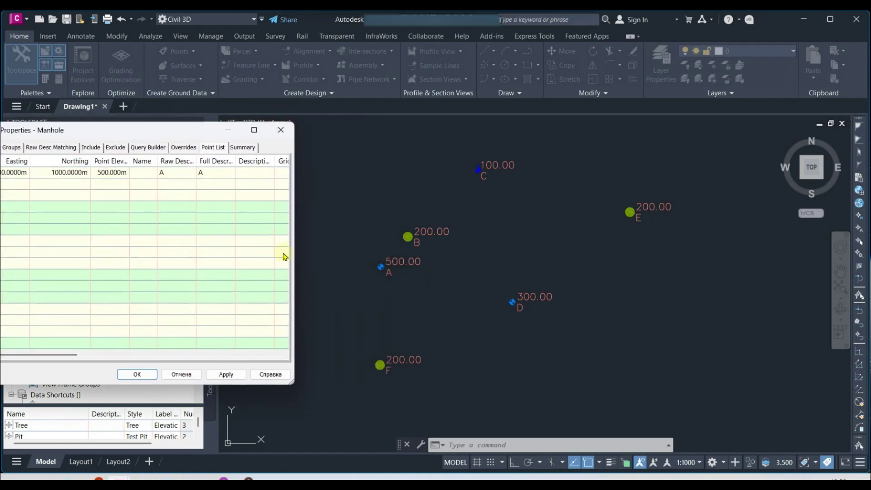
left_click_drag(148, 130, 305, 127)
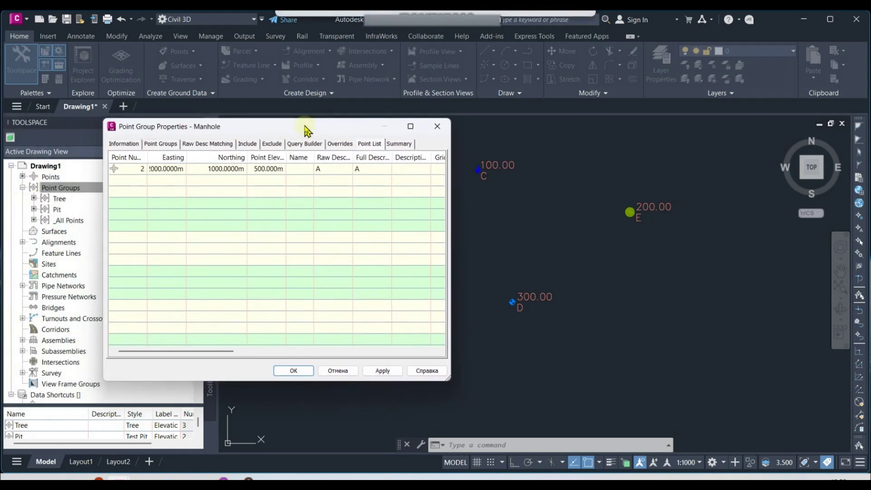
left_click(247, 144)
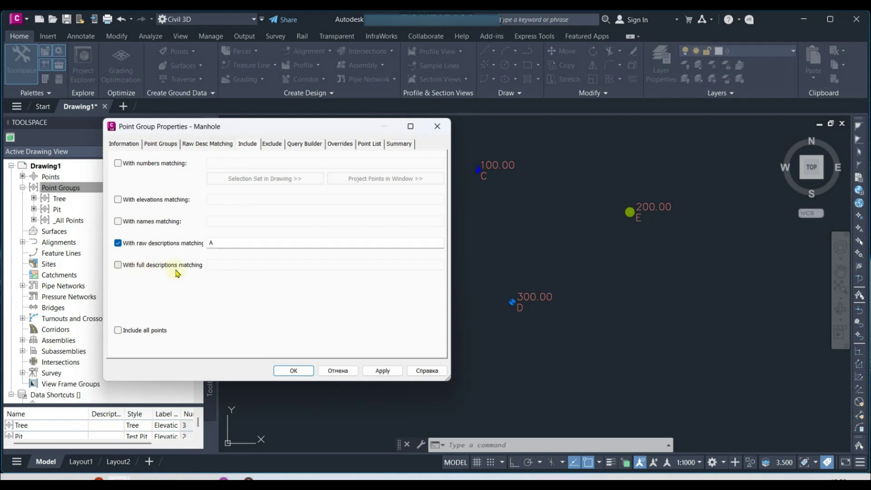